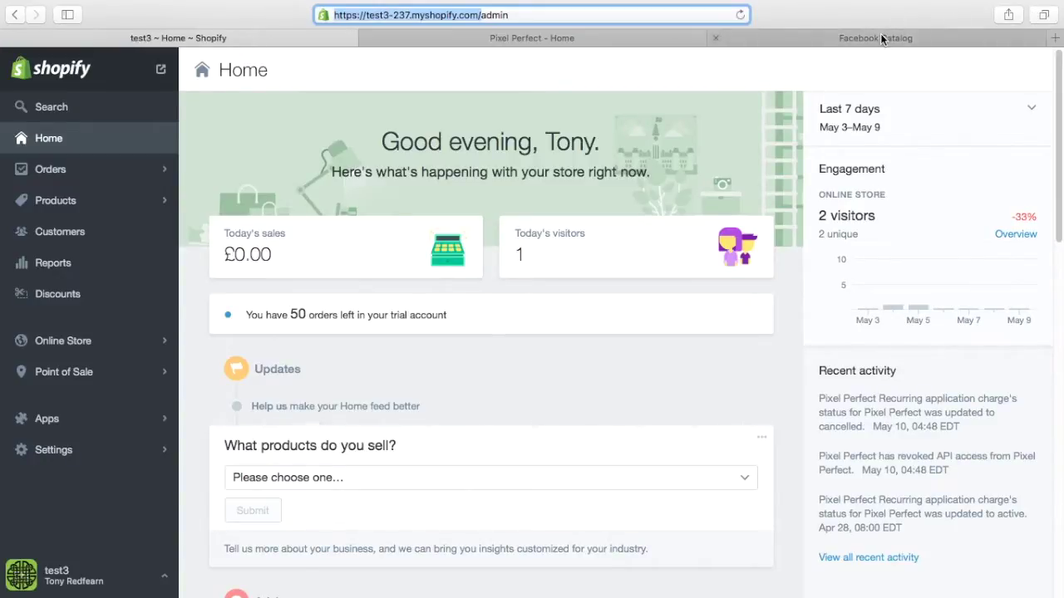
Log in with the test3 store address, install Pixel Perfect and approve its $9.99 monthly test charge.
left_click(600, 39)
left_click(473, 249)
type("https://test3-237.myshopify.com/")
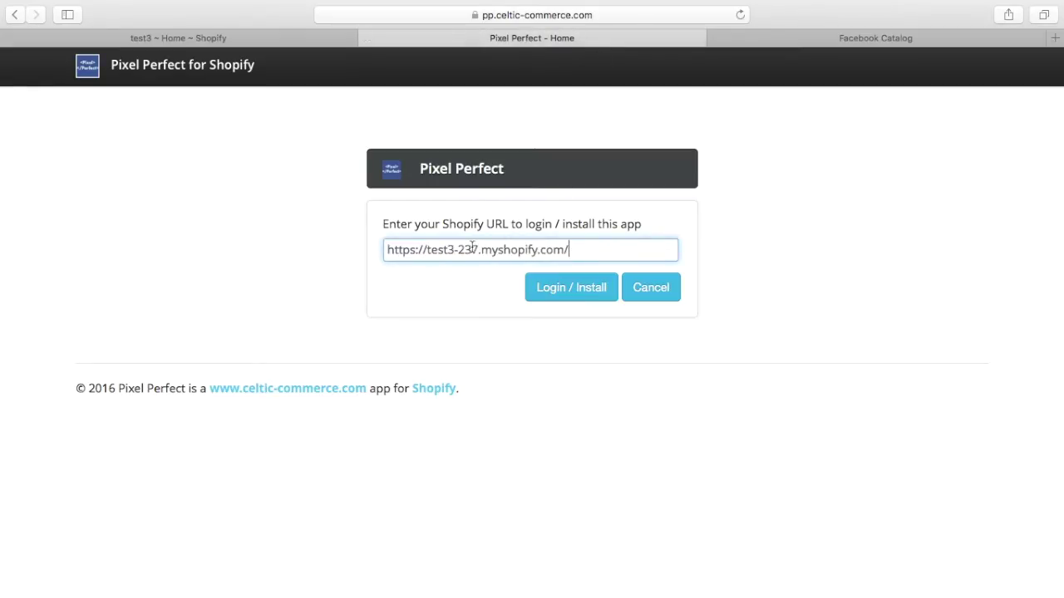
left_click(560, 298)
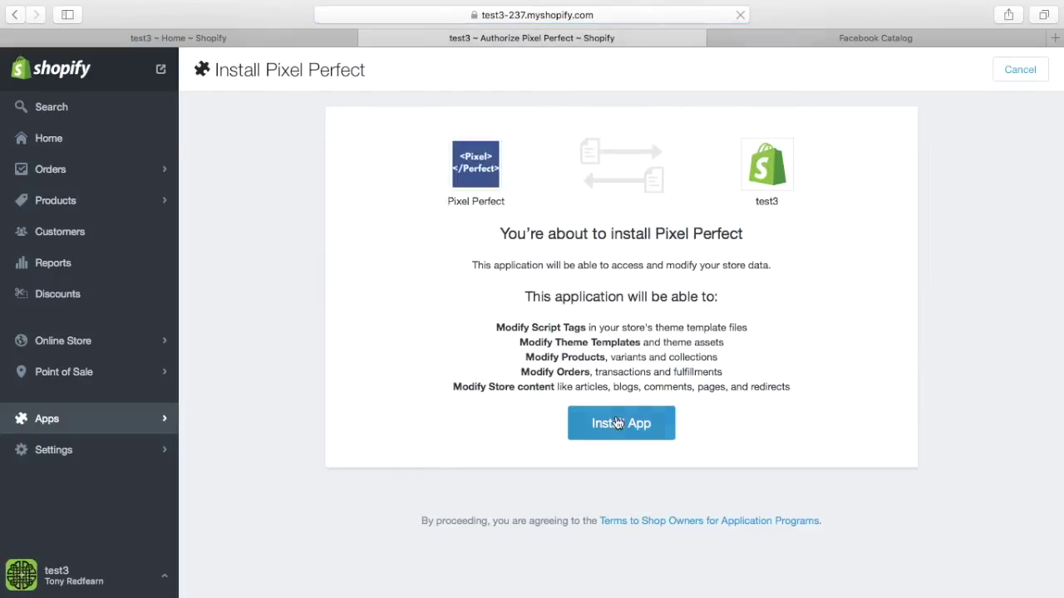
left_click(612, 426)
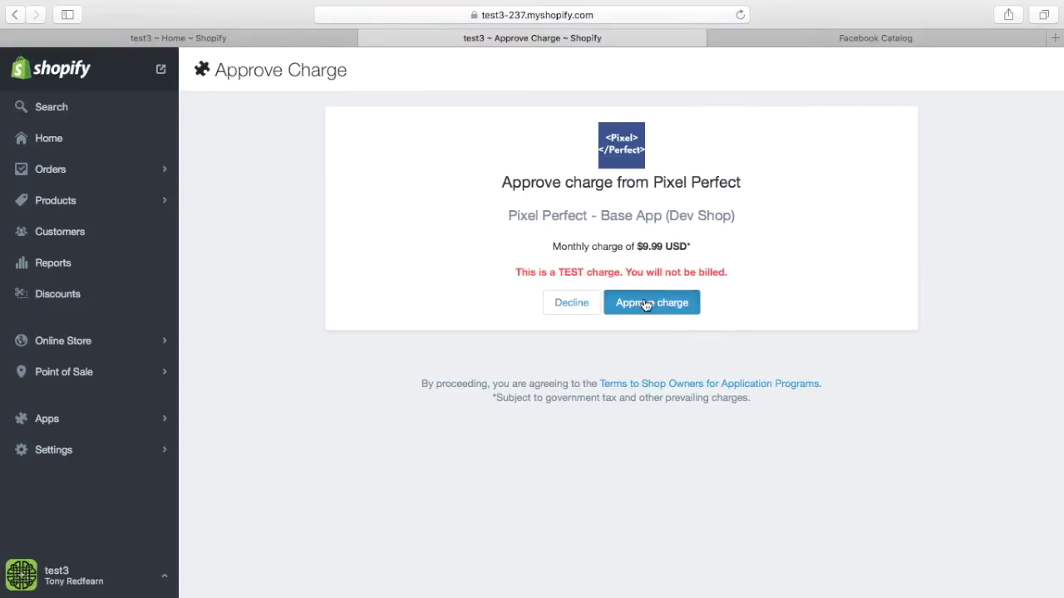
left_click(647, 301)
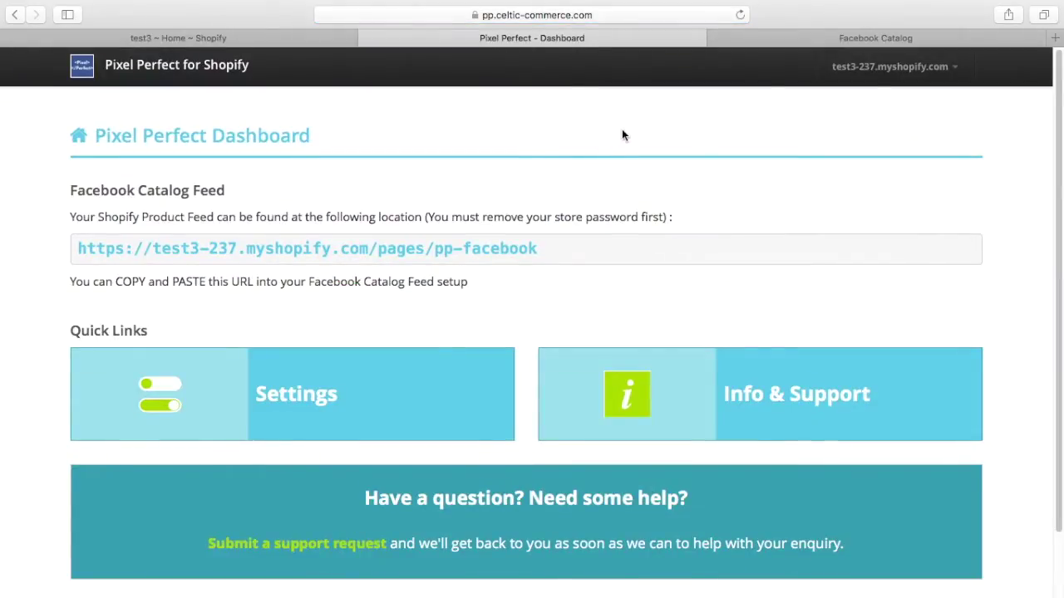
Review Pixel Perfect's App Settings, including pixel product information and the Craft Fasteners default Google category.
left_click(292, 393)
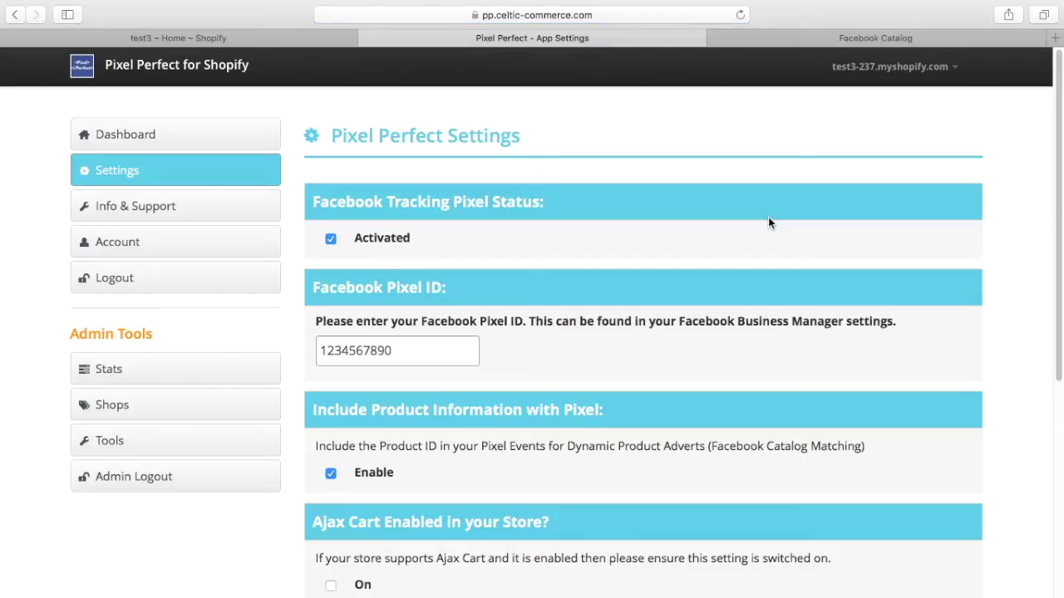
scroll(790, 187, "down", 1)
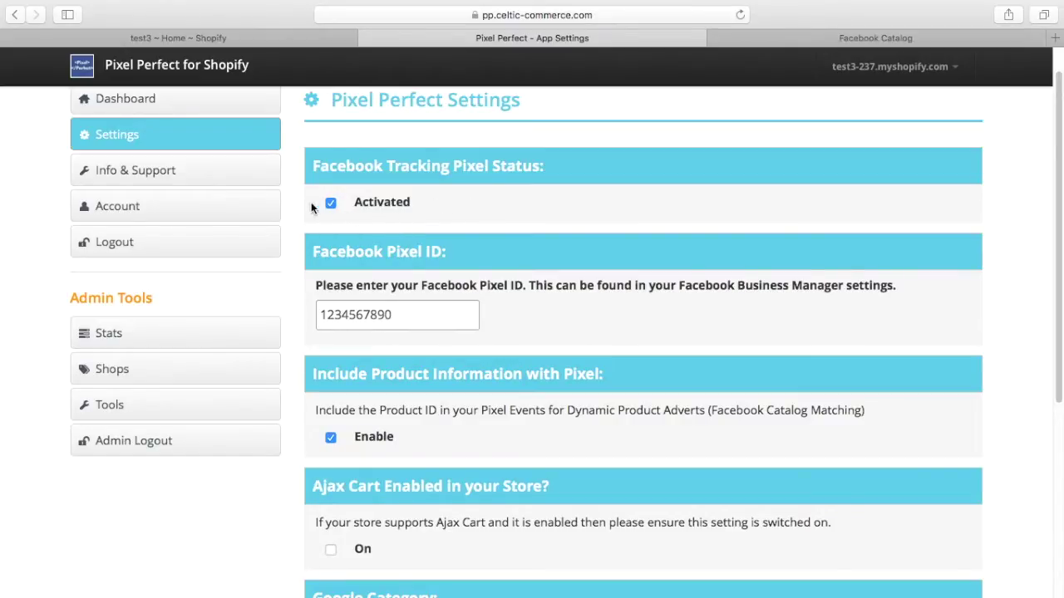
scroll(429, 317, "down", 2)
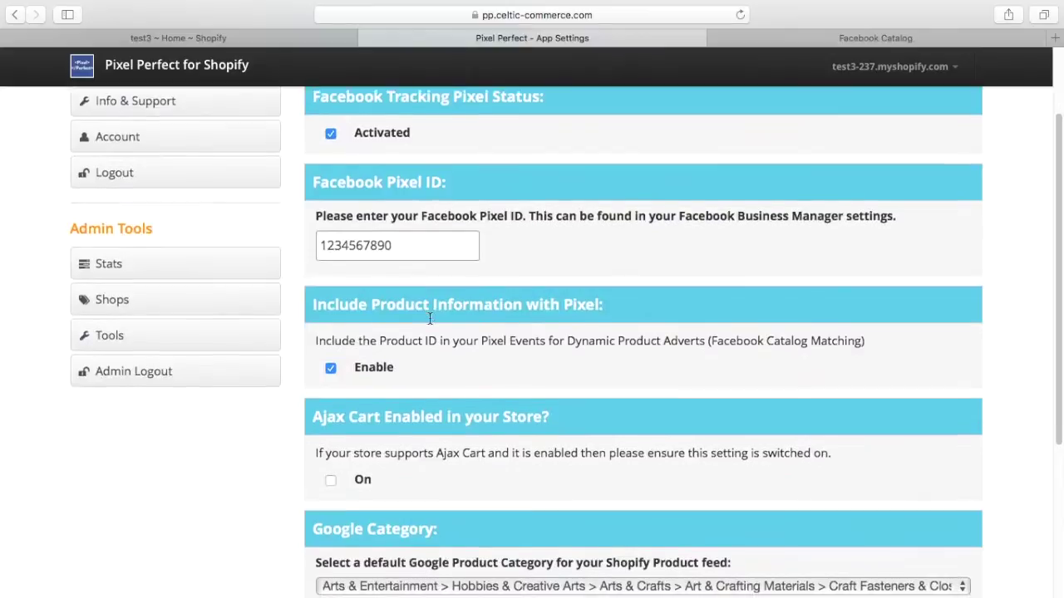
scroll(430, 318, "down", 2)
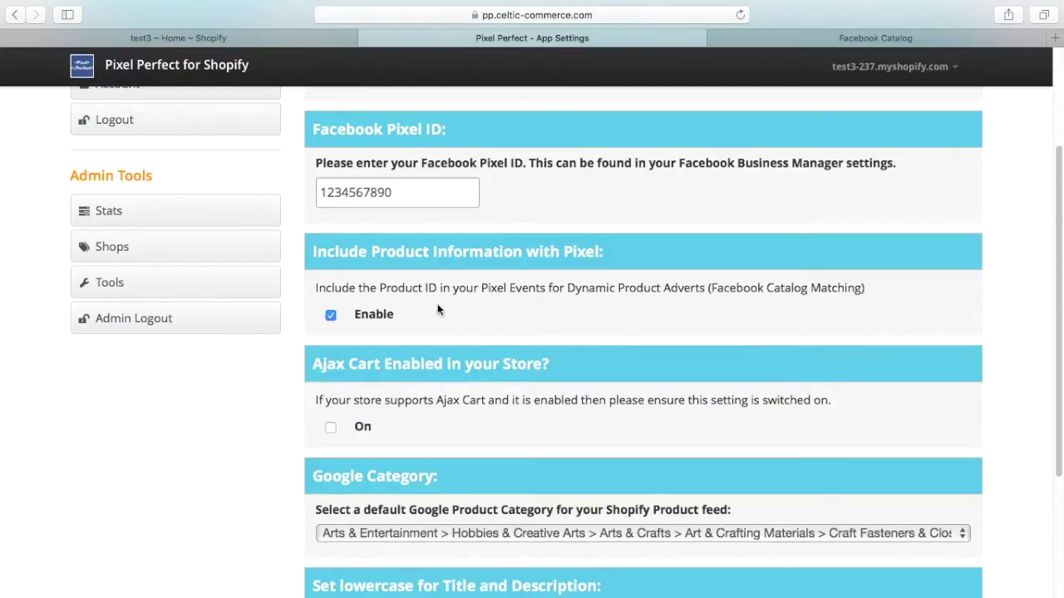
scroll(450, 307, "down", 1)
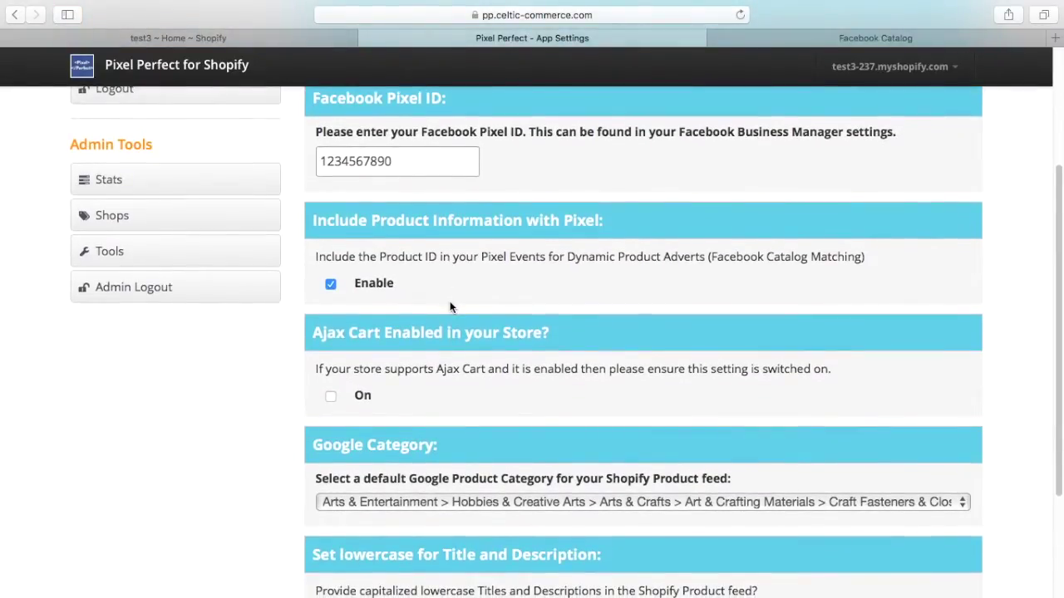
scroll(449, 307, "down", 1)
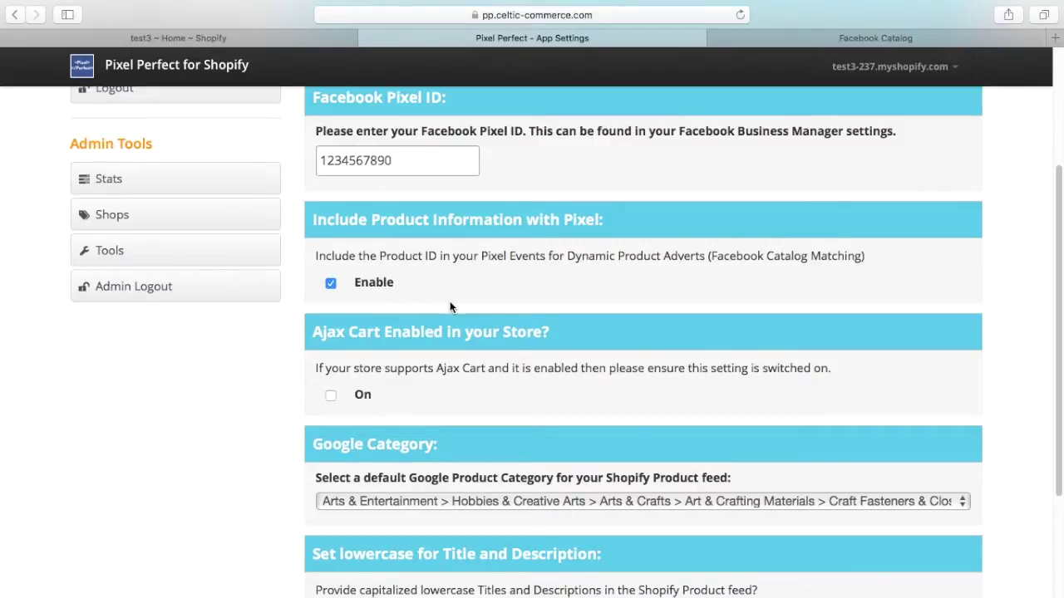
scroll(450, 308, "down", 3)
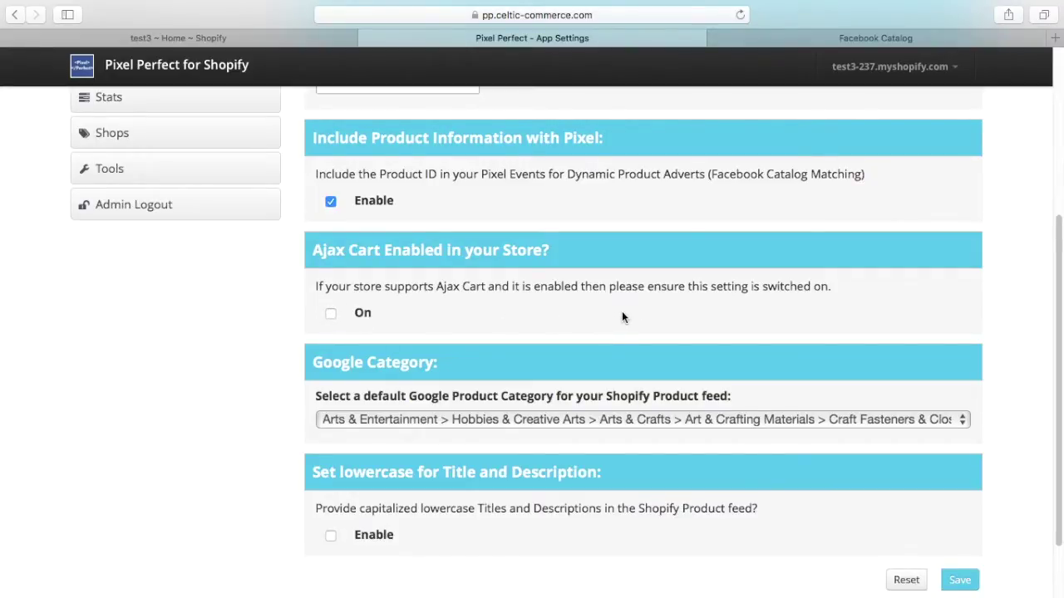
scroll(623, 315, "down", 1)
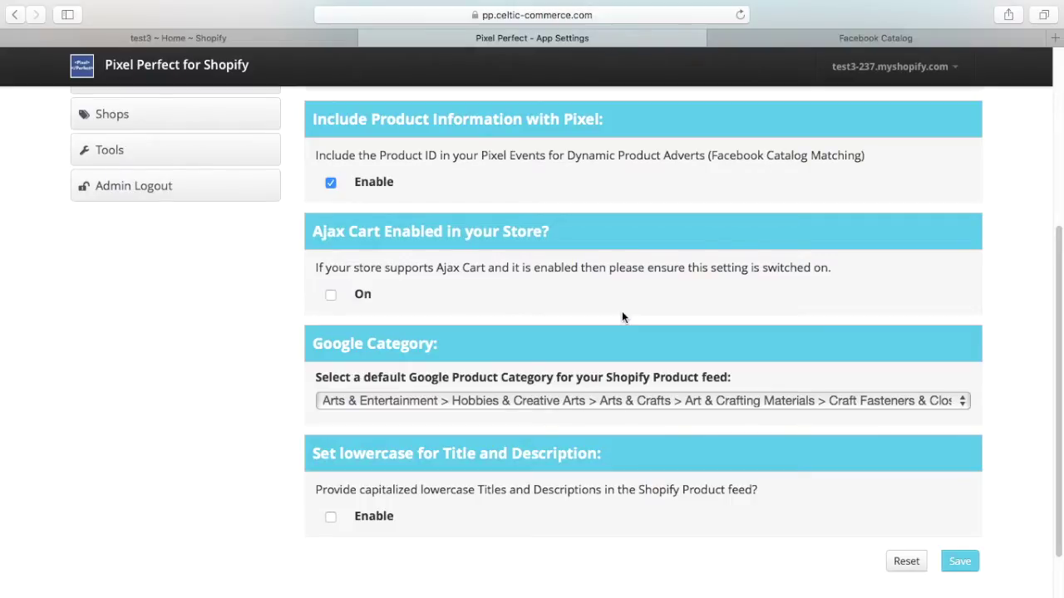
scroll(620, 301, "down", 3)
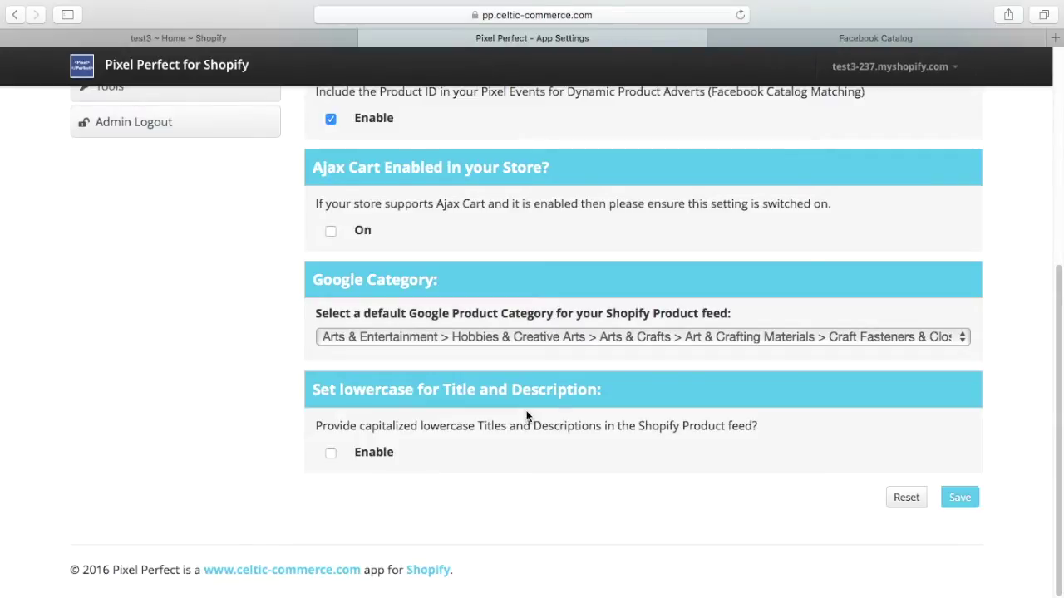
scroll(512, 381, "up", 10)
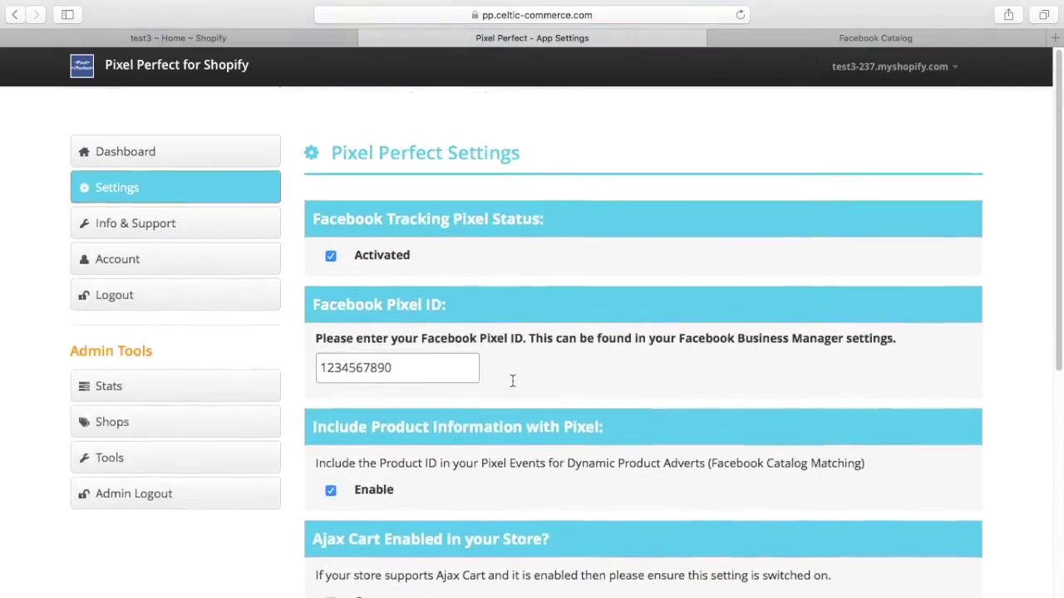
Go to Online Store > Themes and open Edit HTML/CSS for the launchpad-star theme.
left_click(232, 37)
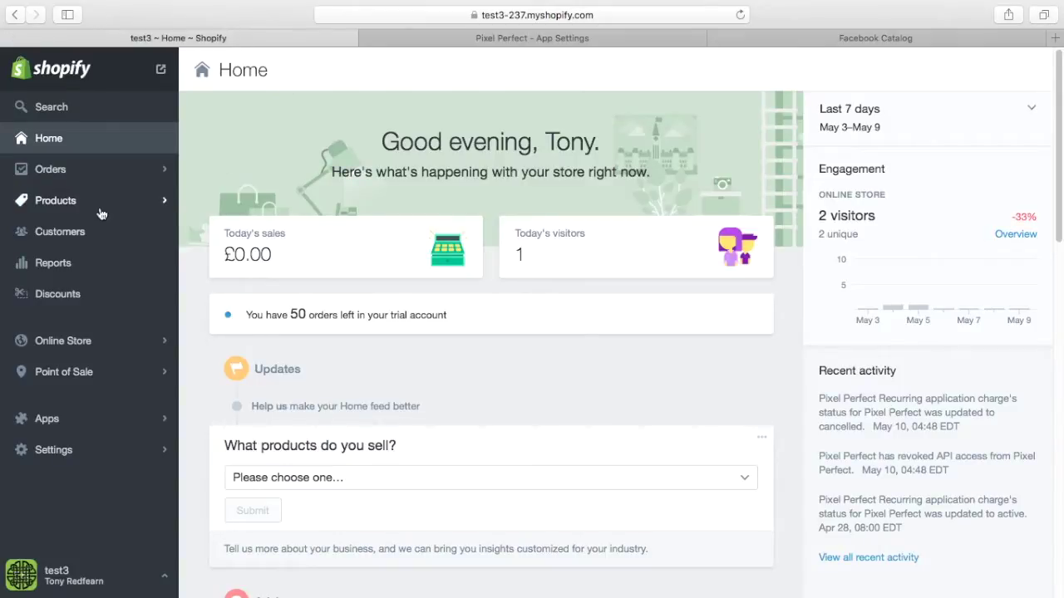
left_click(73, 344)
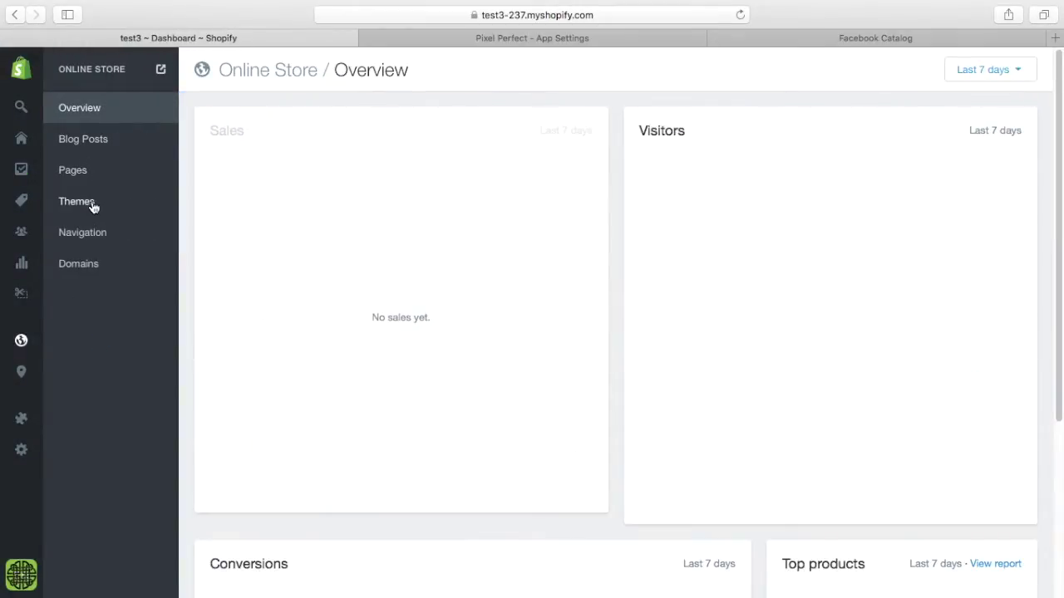
left_click(92, 205)
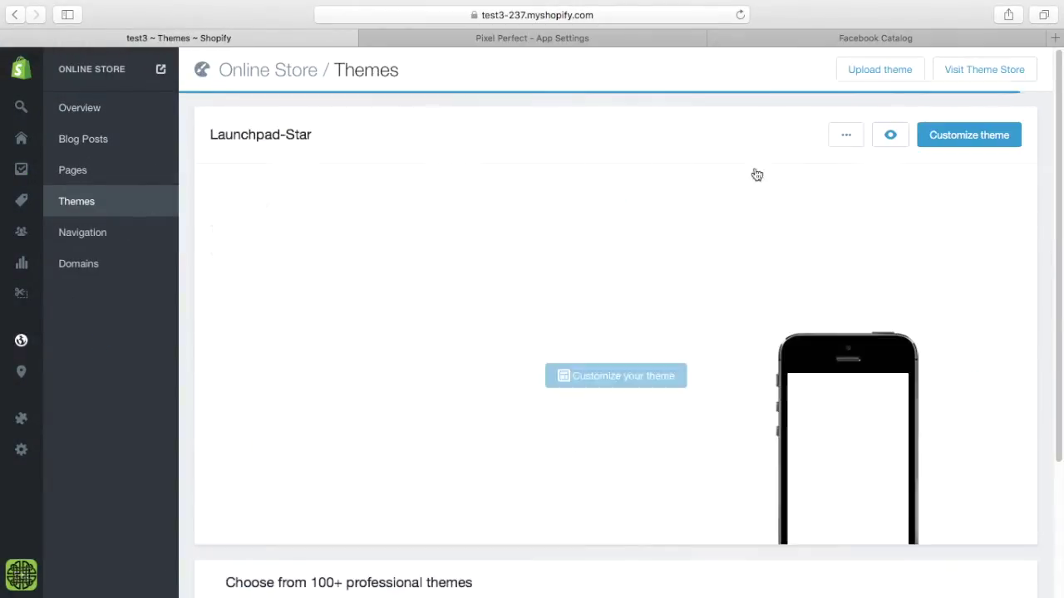
left_click(844, 138)
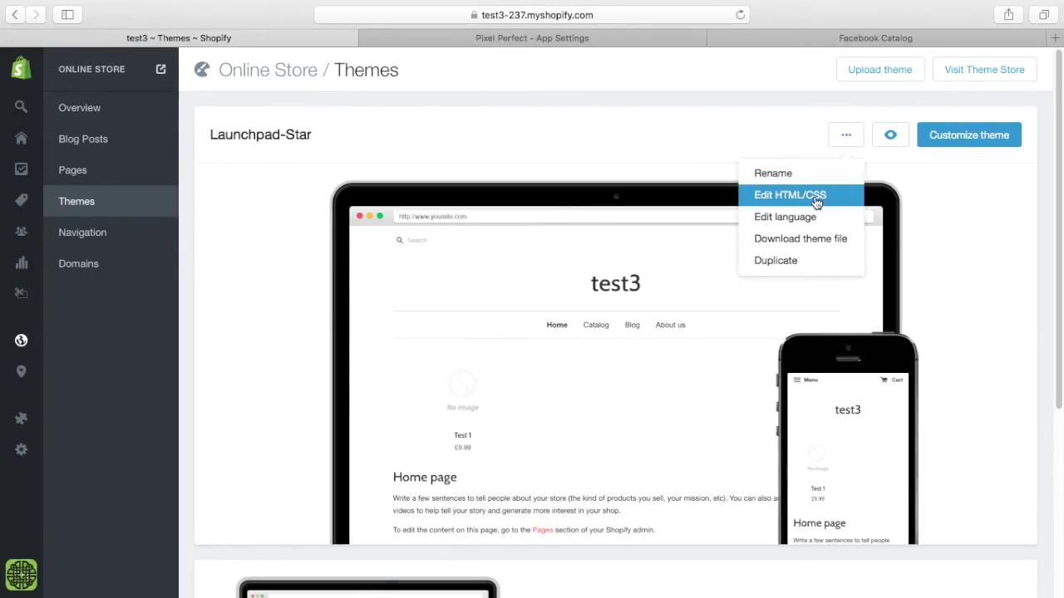
left_click(817, 202)
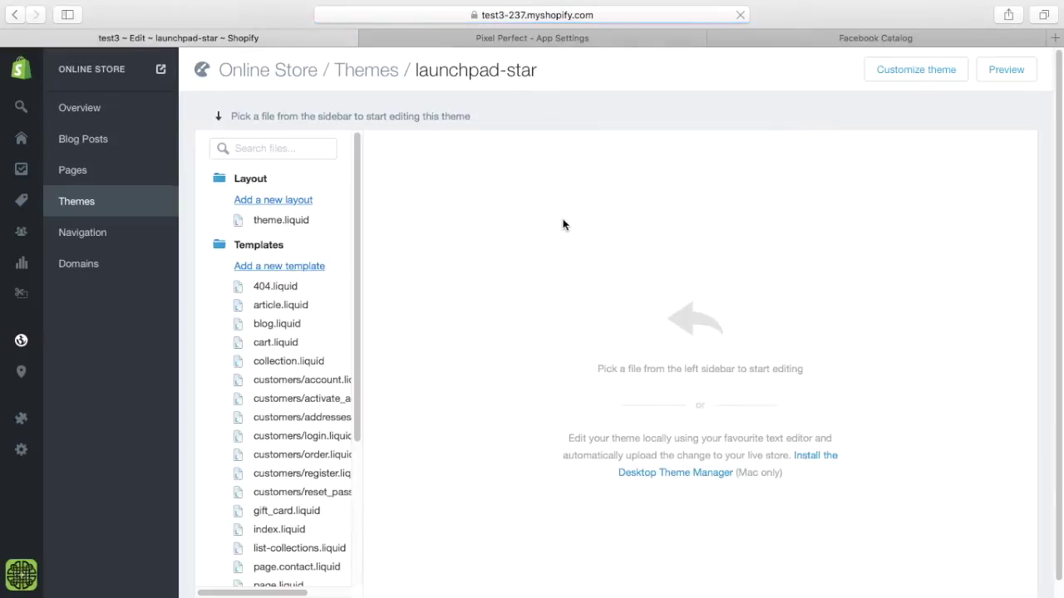
scroll(360, 225, "down", 5)
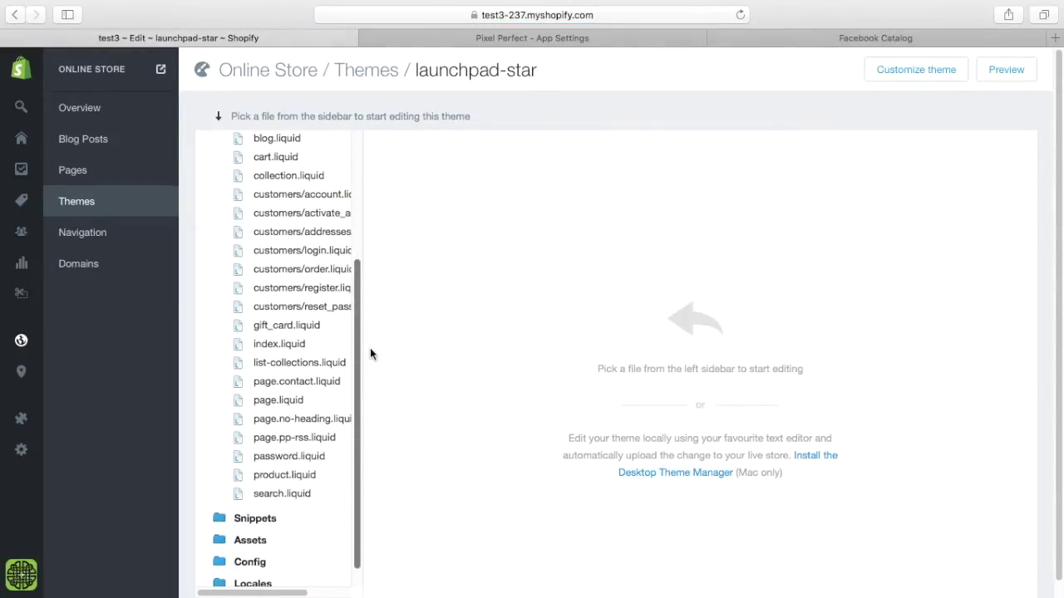
scroll(368, 365, "down", 1)
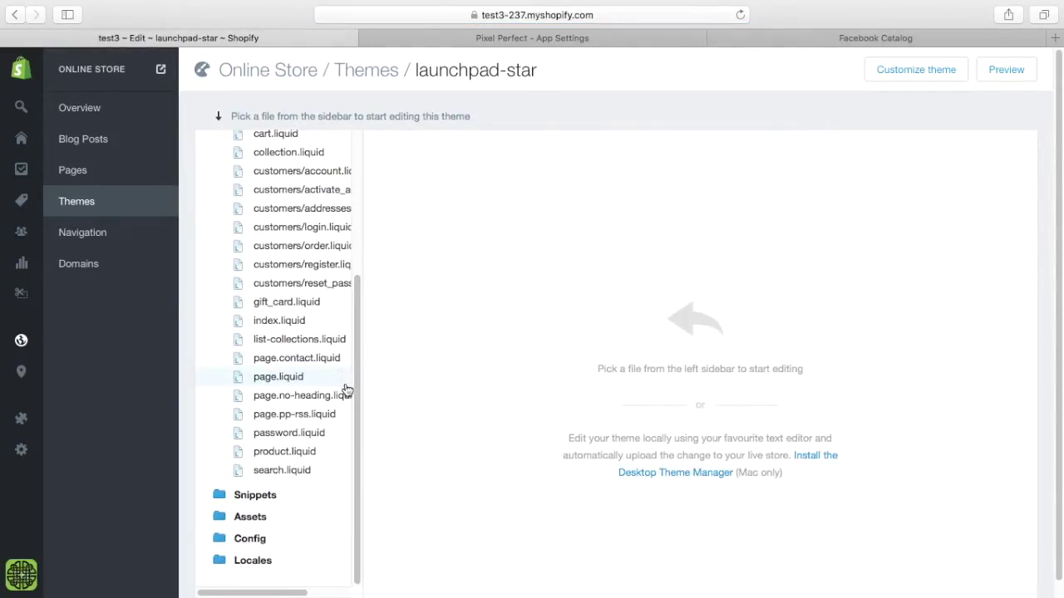
Open page.pp-rss.liquid and read through its feed code, including the Liquid warning on line 37.
left_click(319, 415)
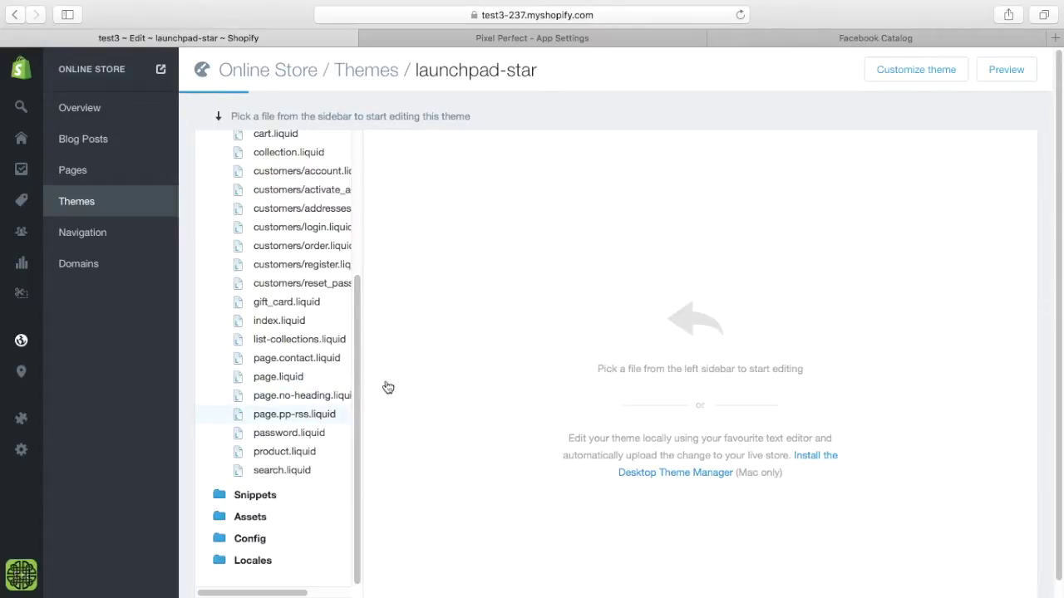
scroll(825, 297, "down", 2)
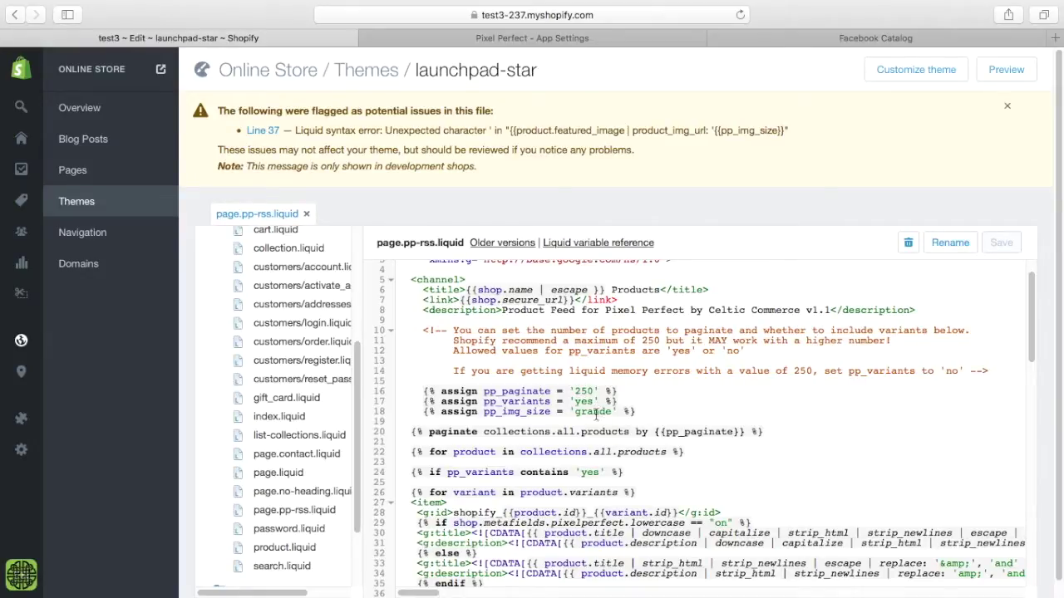
scroll(705, 413, "down", 5)
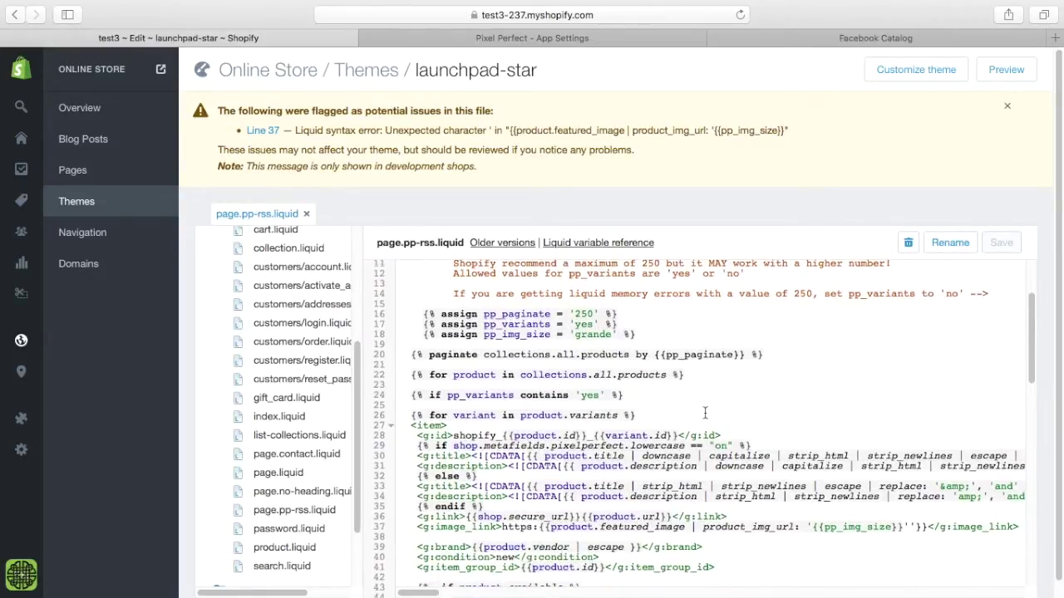
scroll(705, 413, "up", 3)
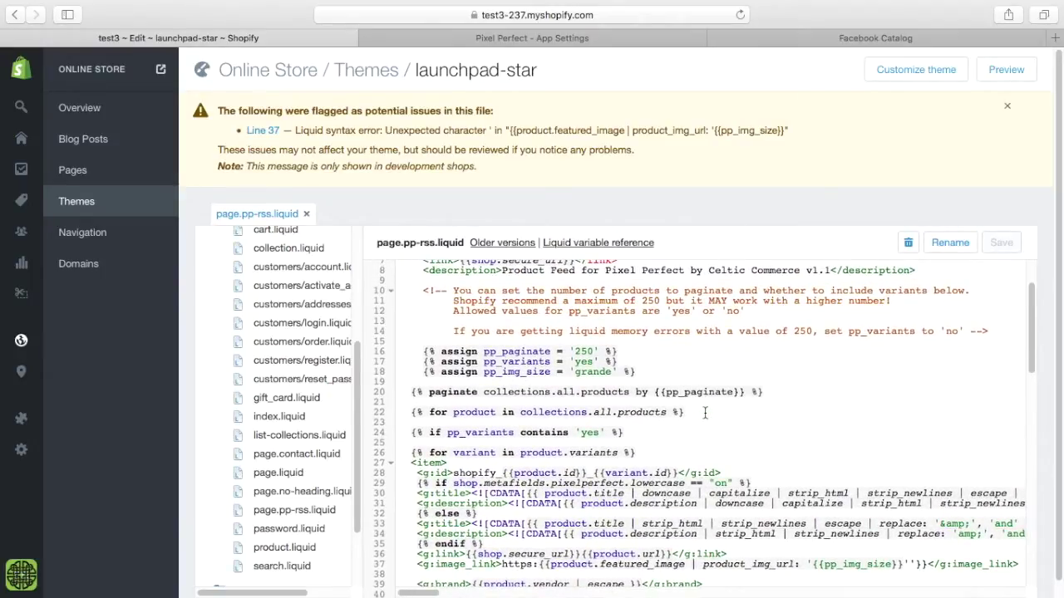
scroll(705, 414, "down", 5)
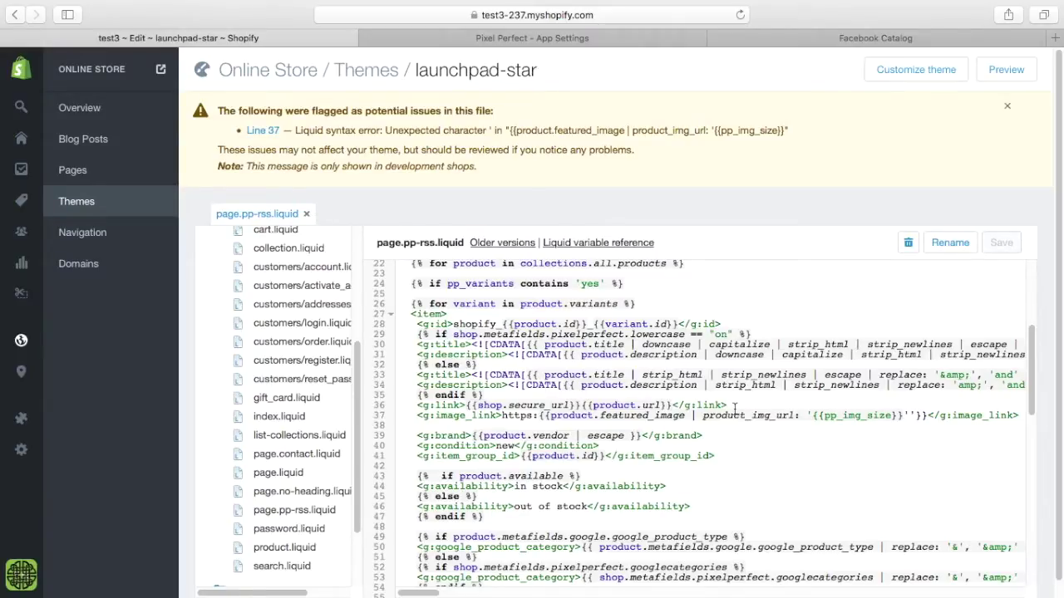
scroll(735, 409, "down", 7)
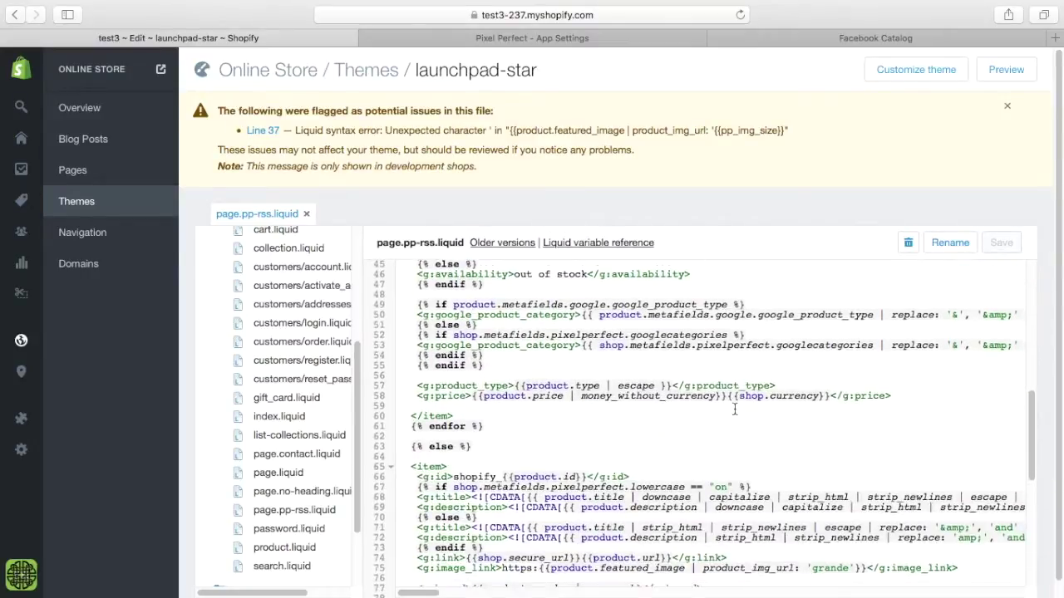
scroll(735, 409, "up", 15)
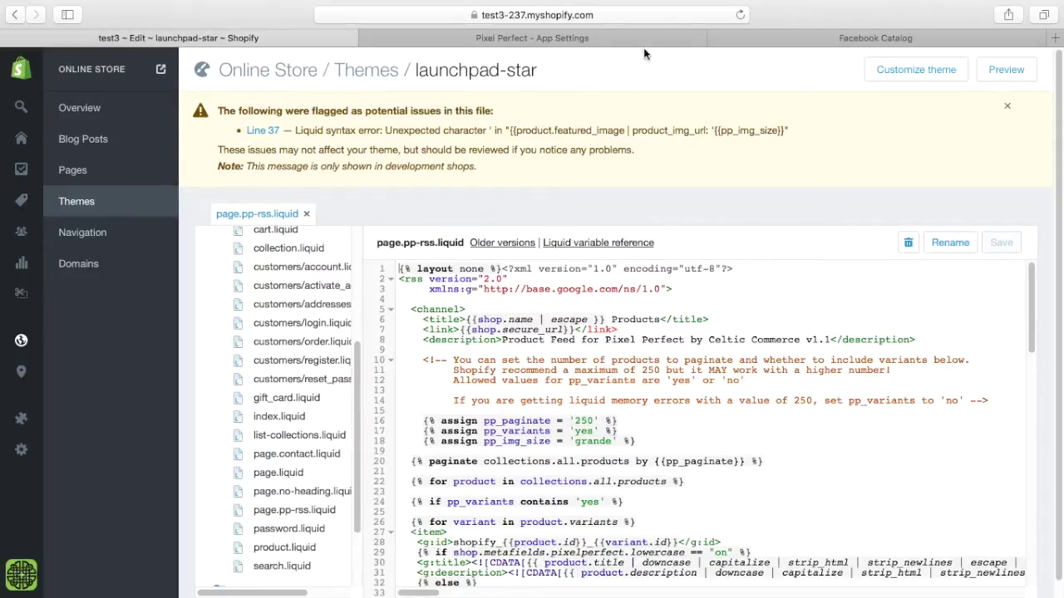
Look over the Pixel Perfect app settings, then connect the Facebook Catalog tool to Facebook.
left_click(603, 36)
scroll(625, 268, "down", 3)
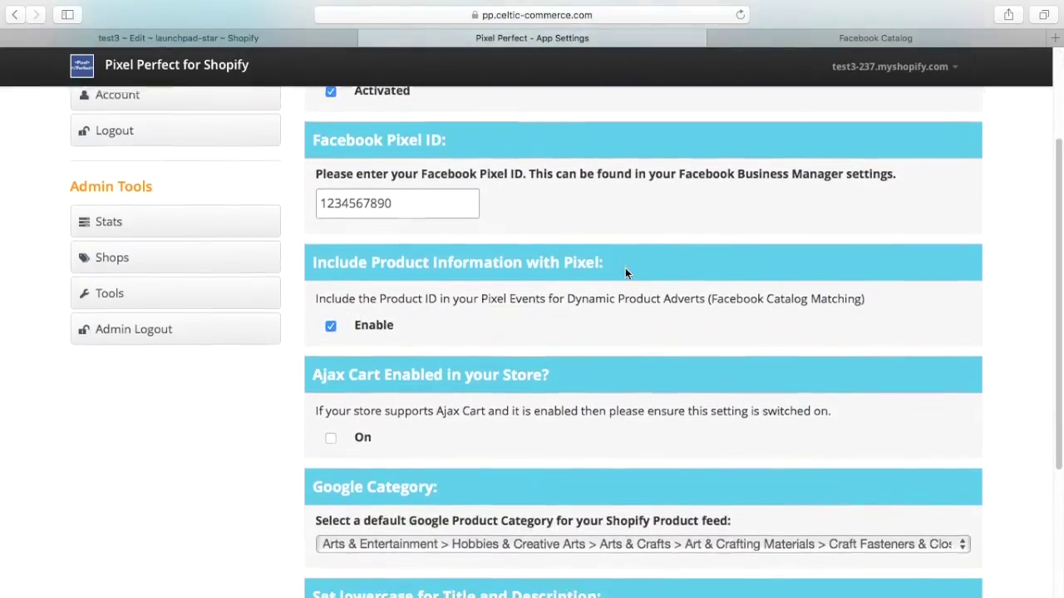
scroll(625, 267, "up", 3)
scroll(625, 267, "down", 5)
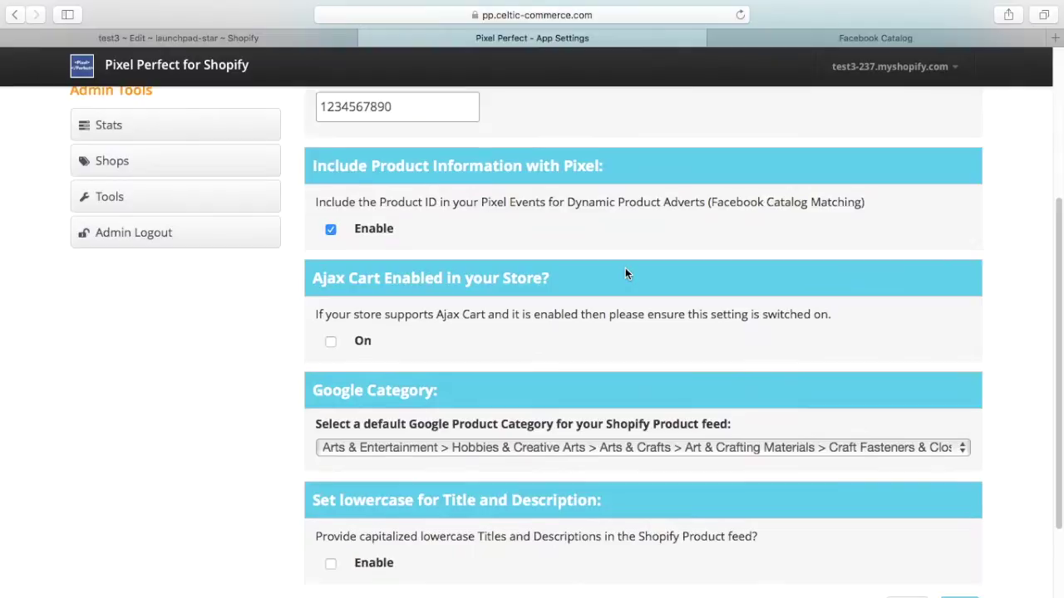
scroll(625, 275, "down", 1)
scroll(625, 274, "up", 5)
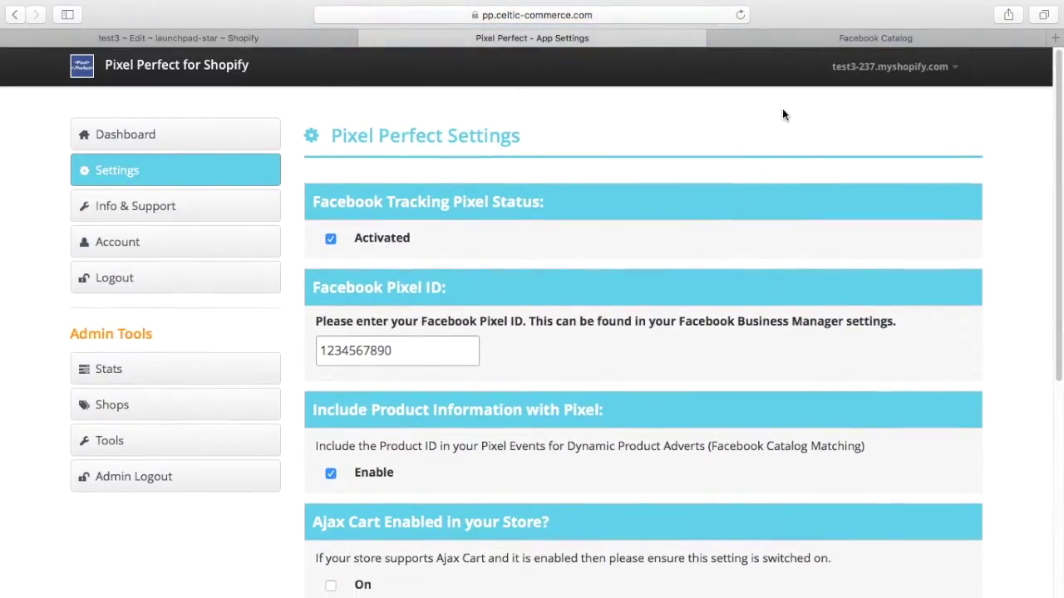
left_click(766, 40)
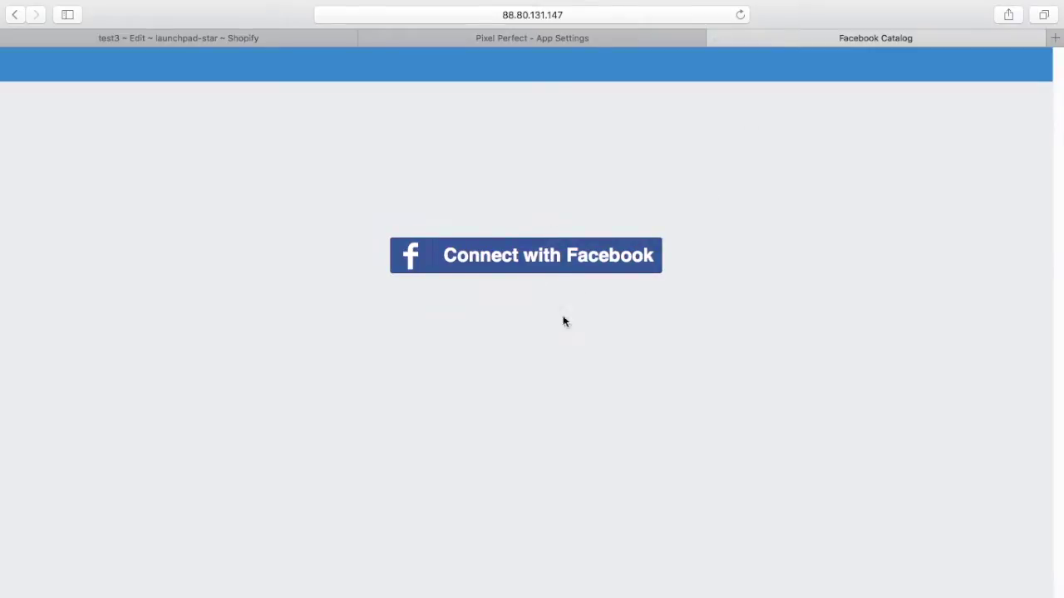
left_click(586, 259)
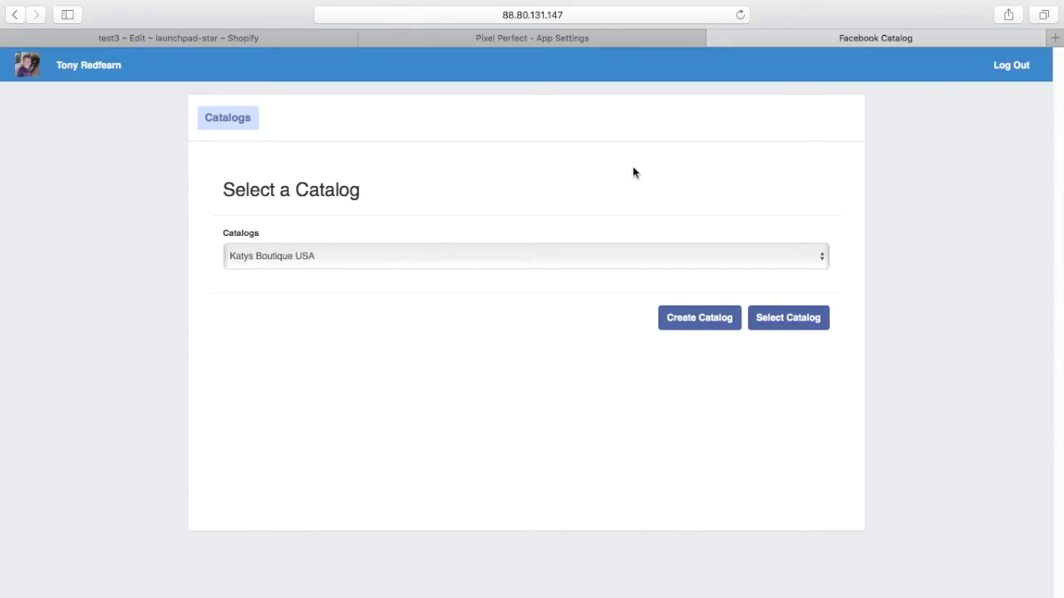
Check the existing catalogs, then create a new Facebook catalog named Test2 and select it.
left_click(819, 257)
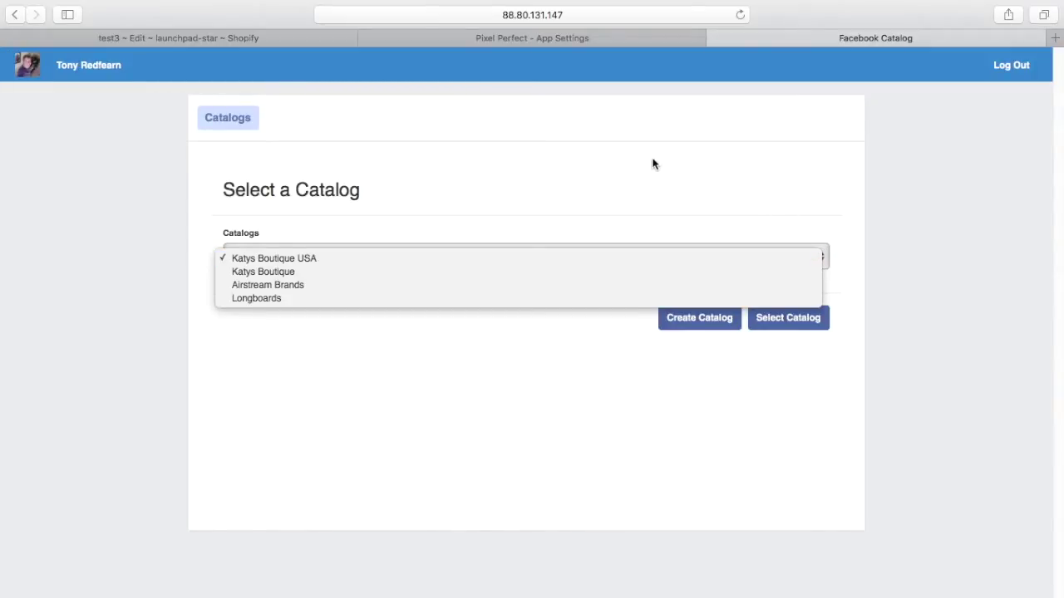
left_click(436, 176)
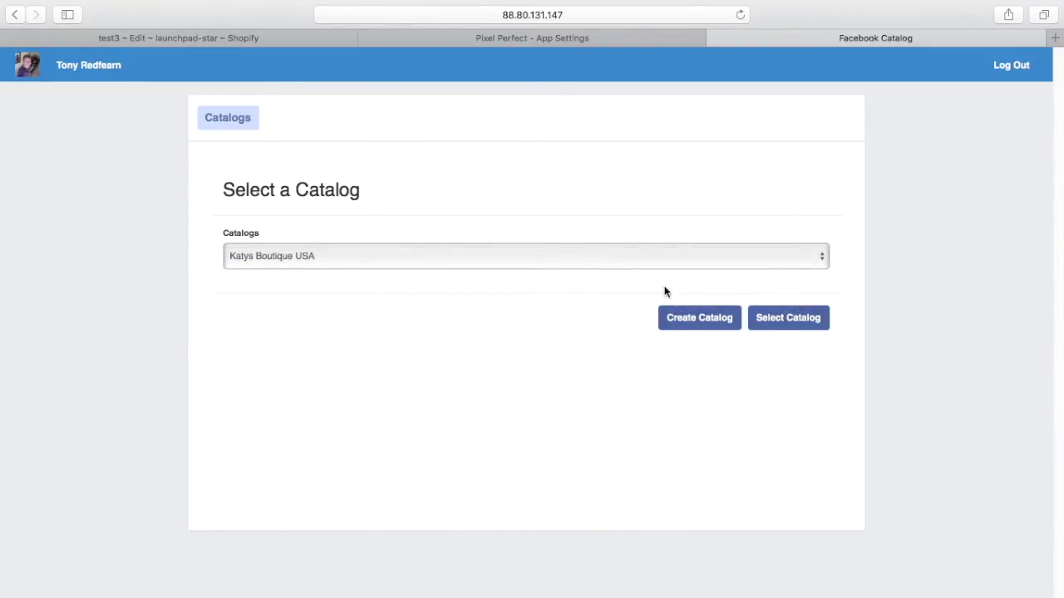
left_click(707, 325)
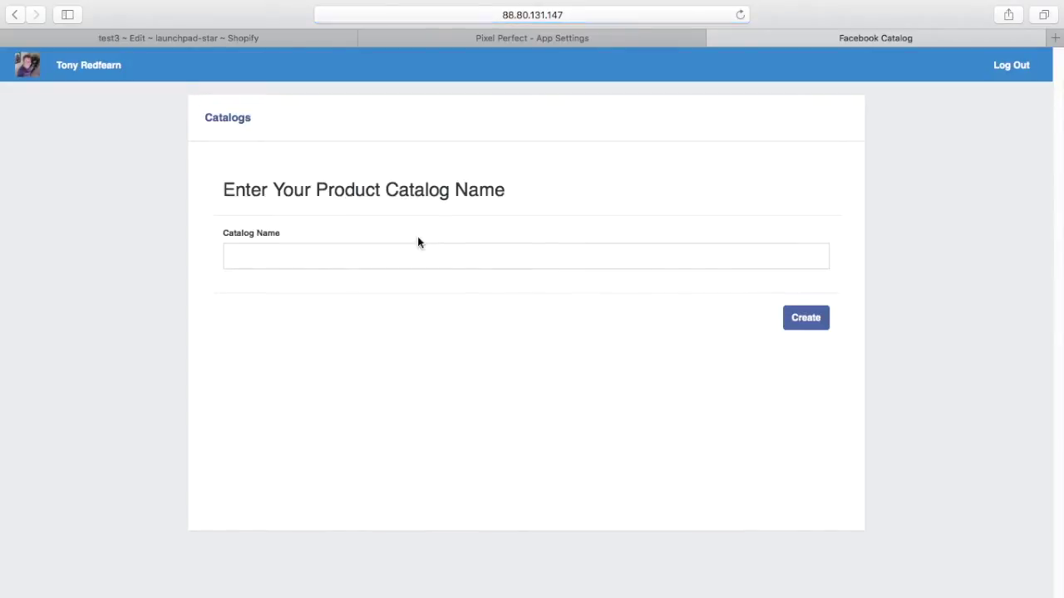
left_click(337, 253)
type("Test2")
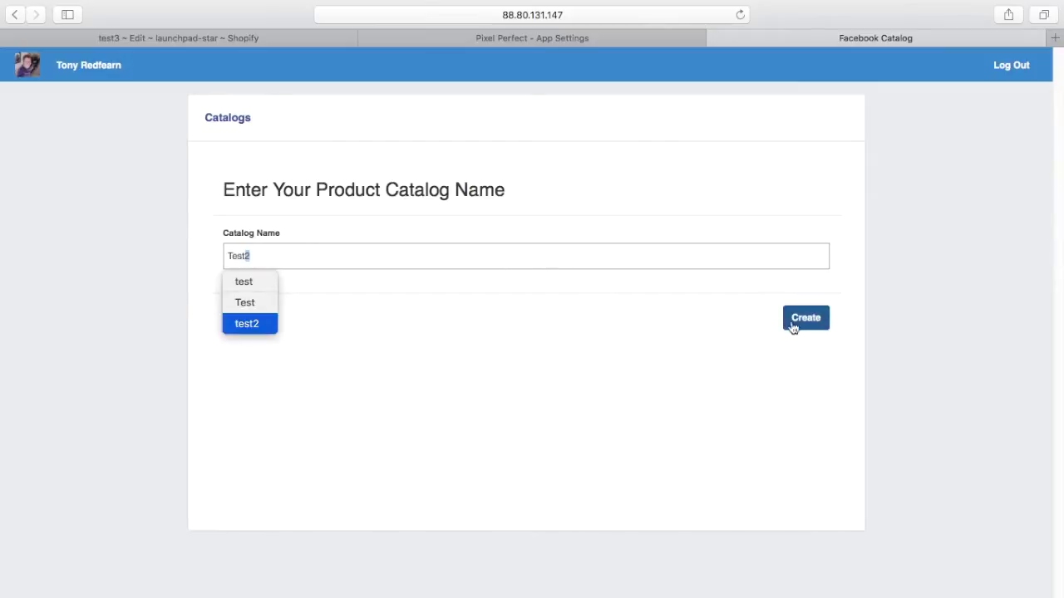
left_click(794, 328)
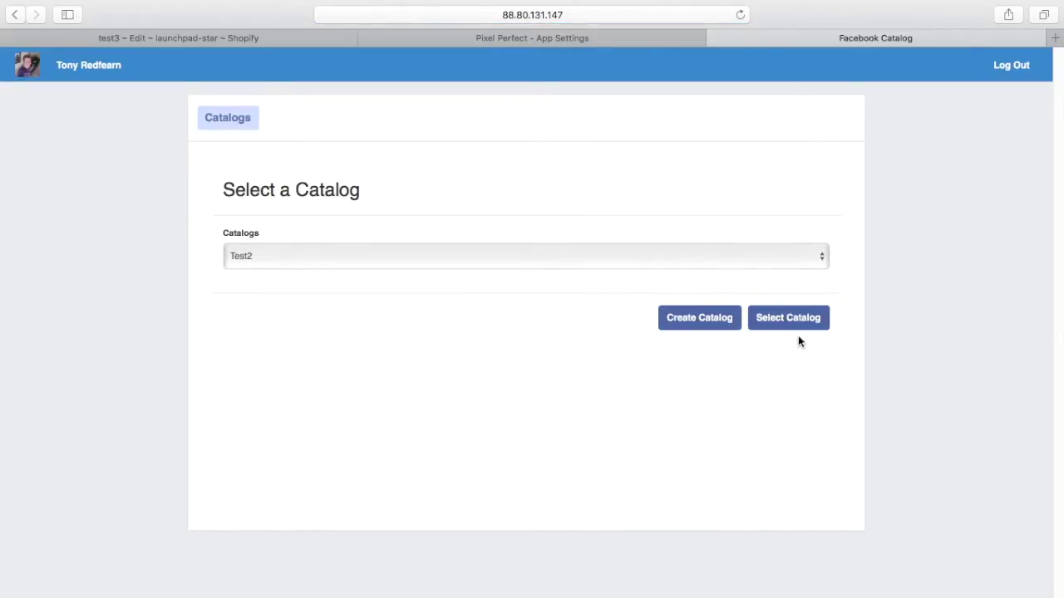
left_click(794, 317)
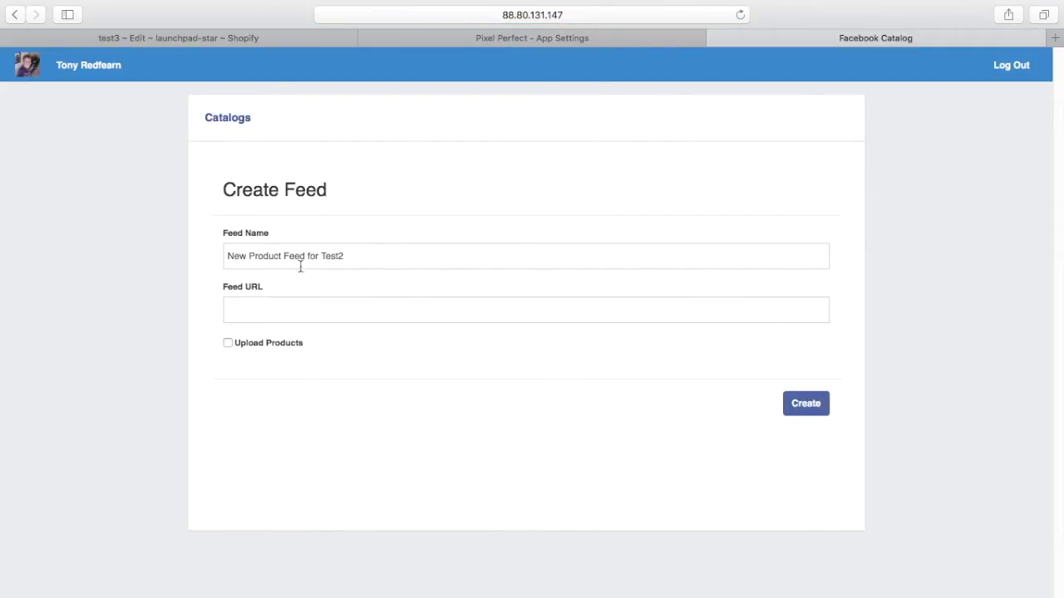
Copy the Facebook catalog feed URL from the Pixel Perfect dashboard.
left_click(527, 46)
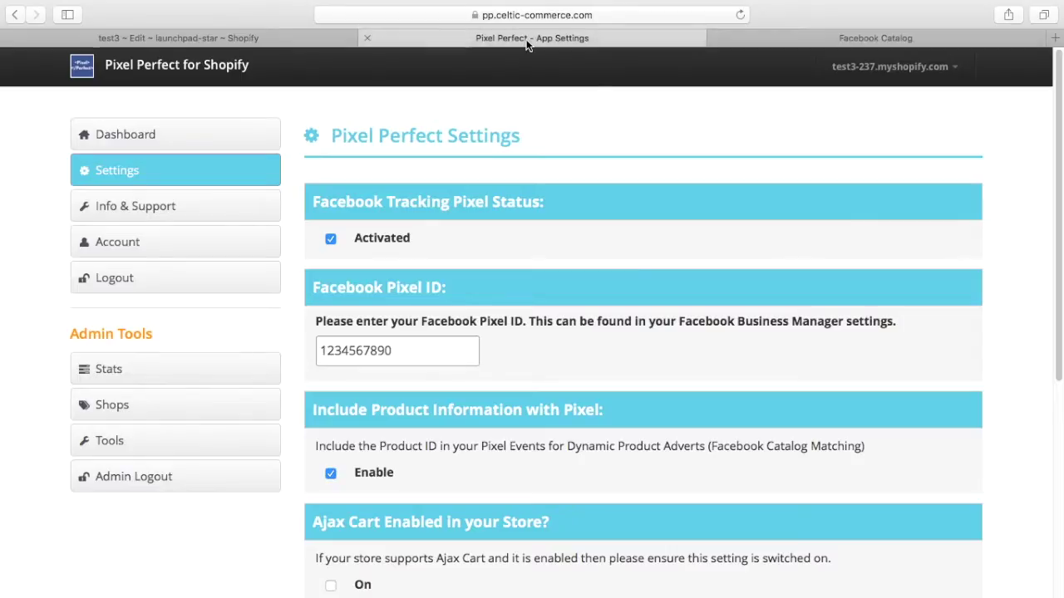
left_click(136, 145)
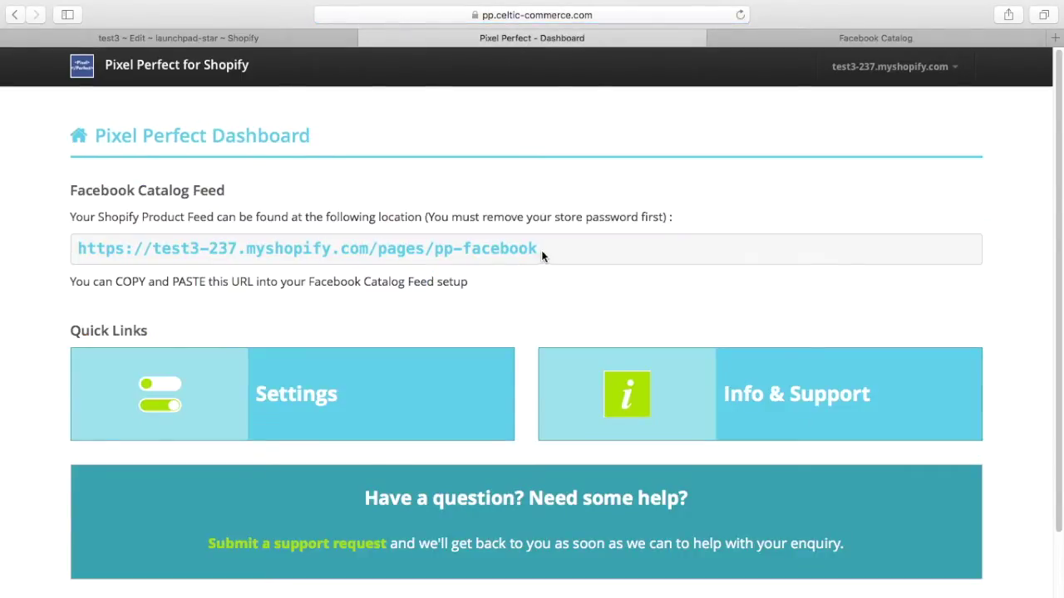
left_click_drag(551, 247, 74, 252)
key("super+c")
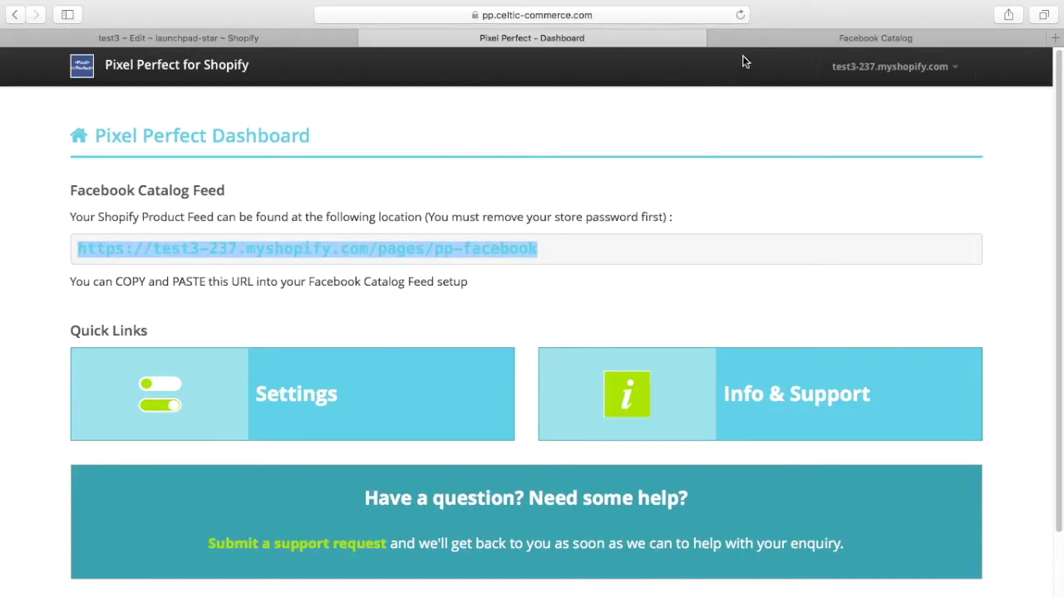
Paste the feed URL, tick Upload Products and create the New Product Feed for Test2.
left_click(761, 37)
left_click(282, 307)
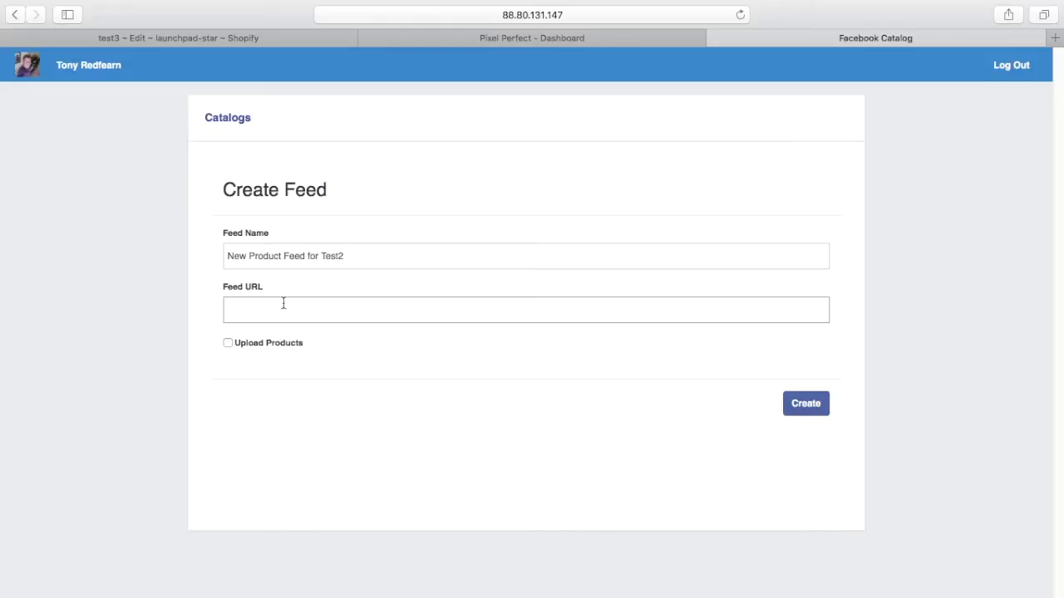
key("super+v")
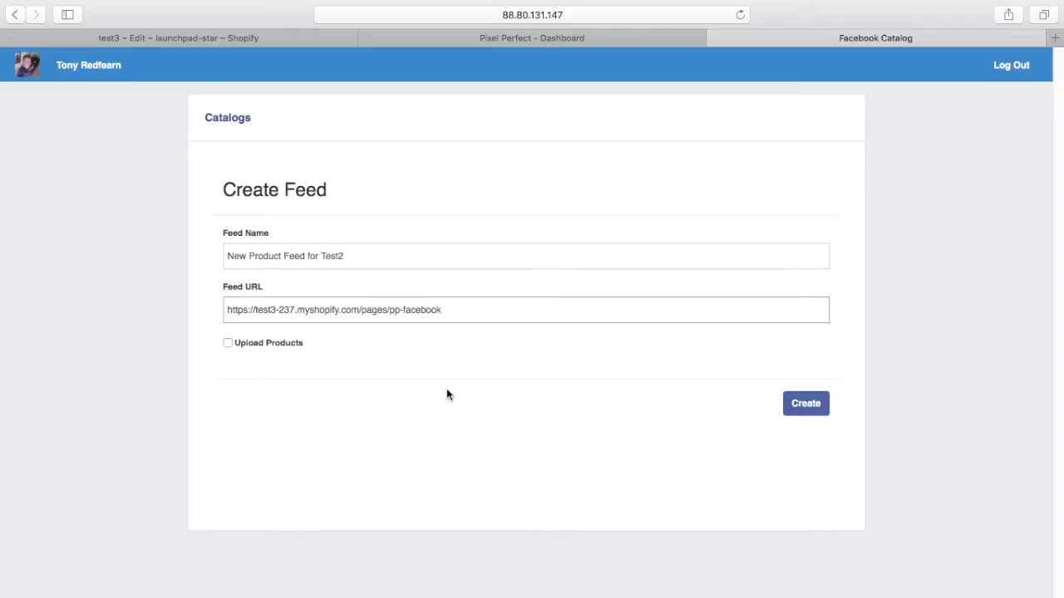
left_click(228, 343)
left_click(808, 408)
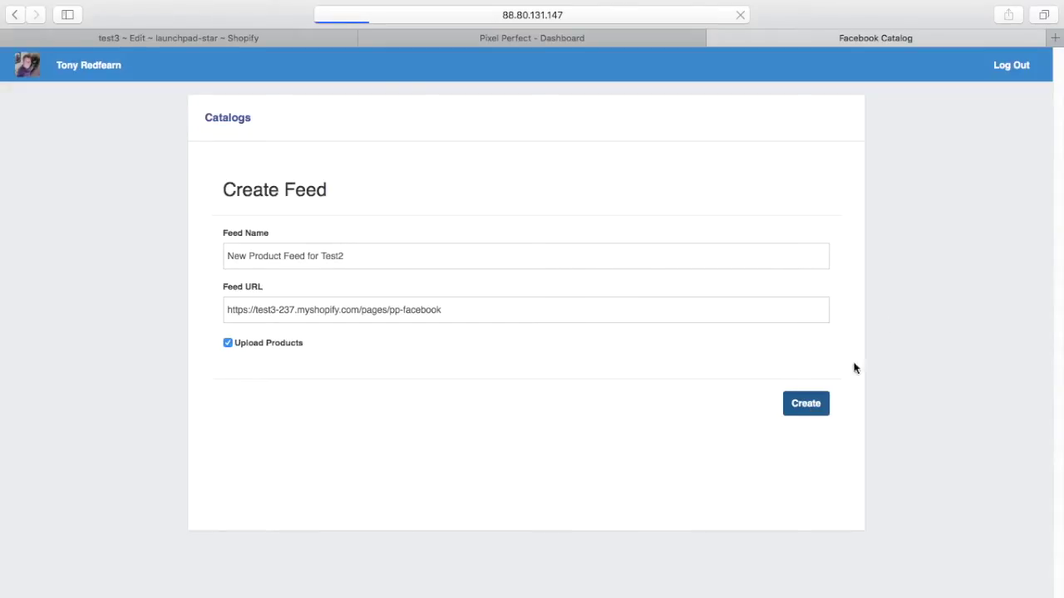
Open Business Manager via 'bus' in a new tab and check Test2's uploading product feed.
left_click(1056, 39)
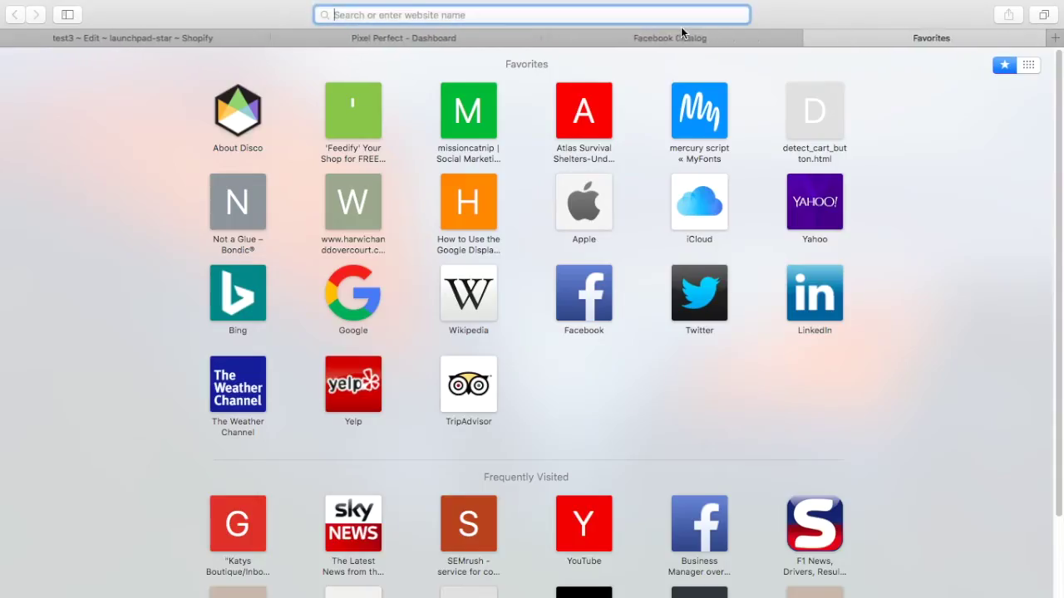
type("bus")
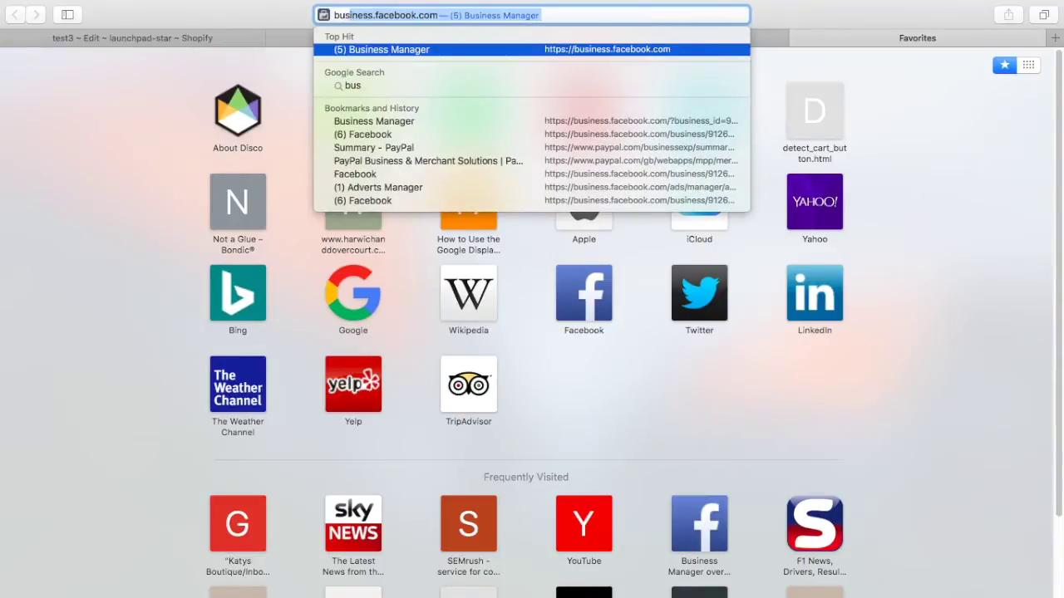
key("Return")
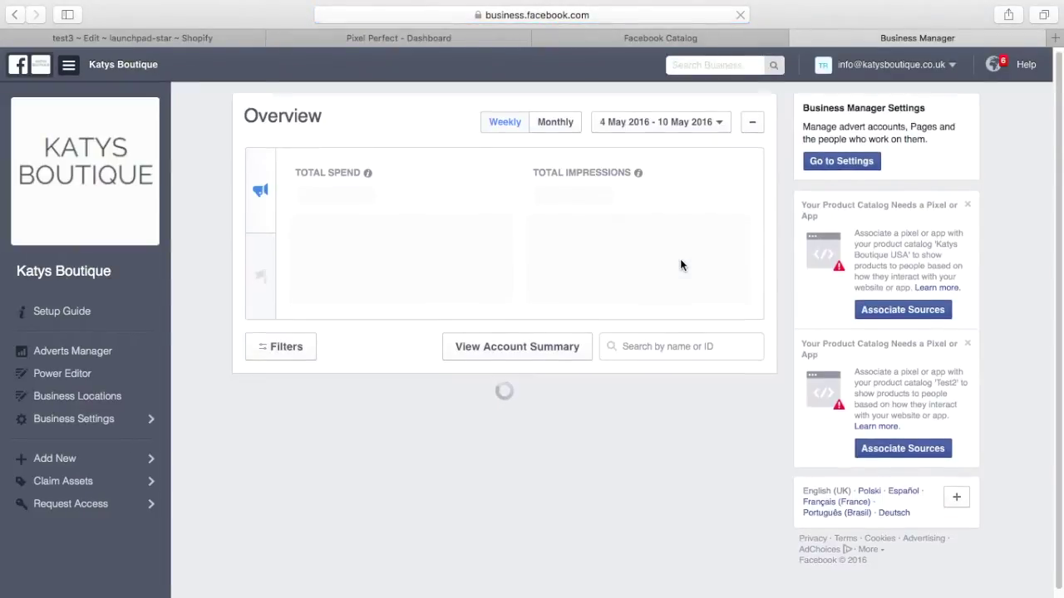
scroll(680, 265, "down", 5)
scroll(679, 265, "down", 10)
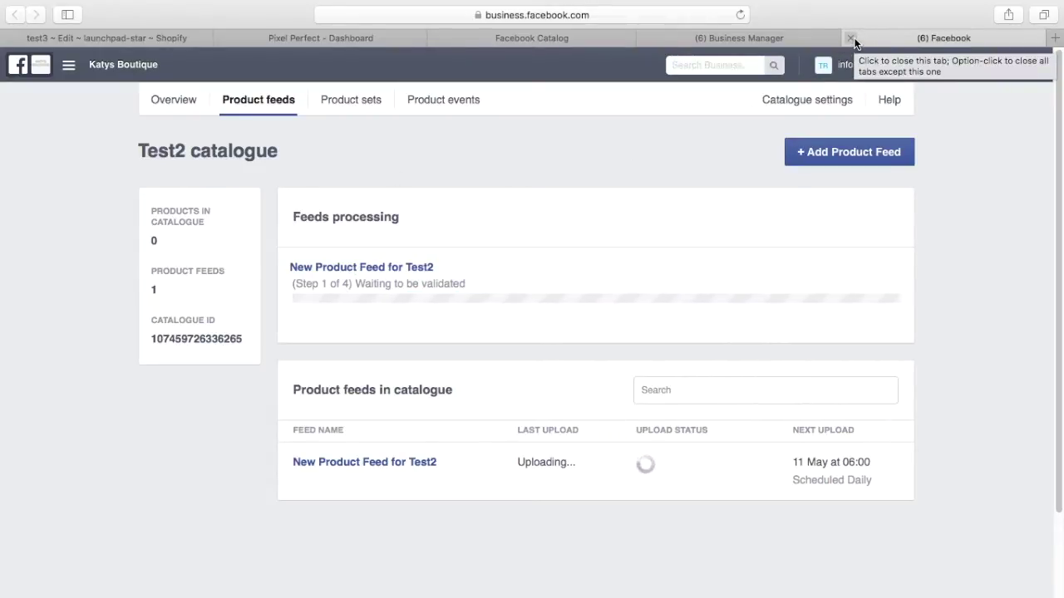
left_click(850, 38)
Close Business Manager, review Pixel Perfect's settings, and return to the Create Custom Audience form.
left_click(798, 38)
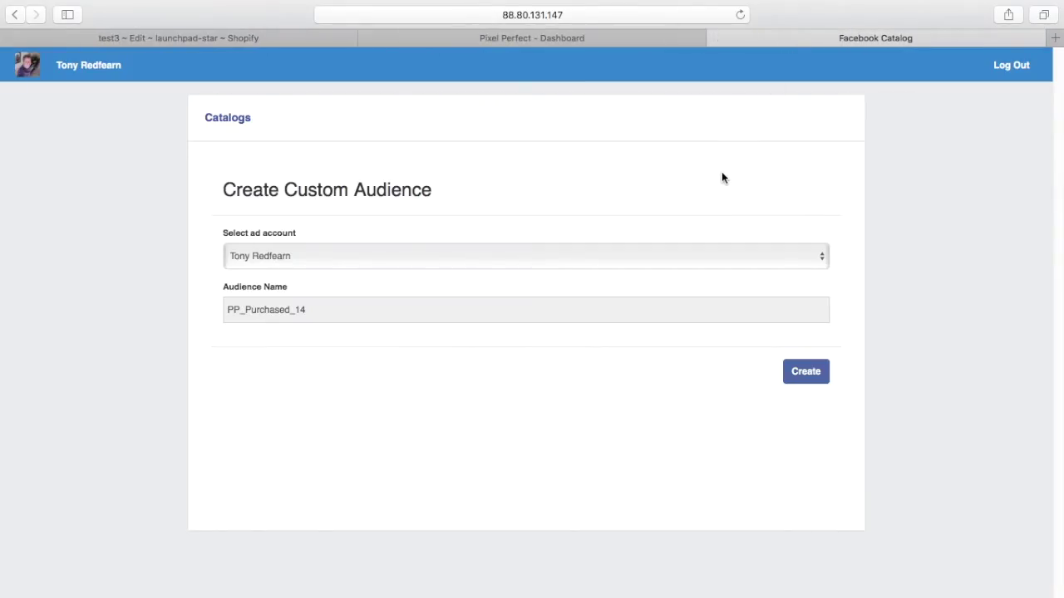
left_click(532, 39)
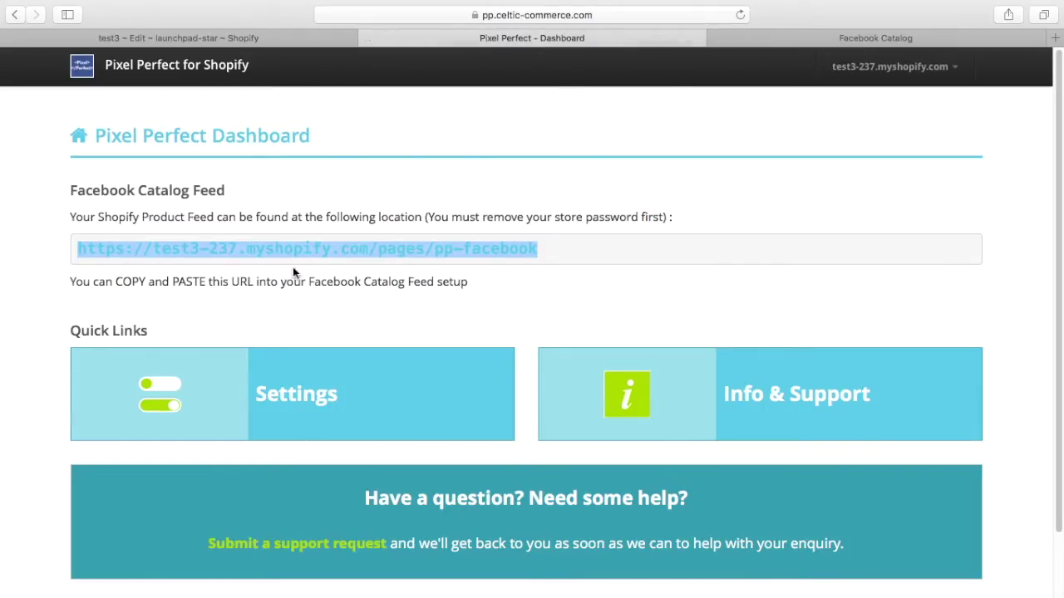
left_click(291, 401)
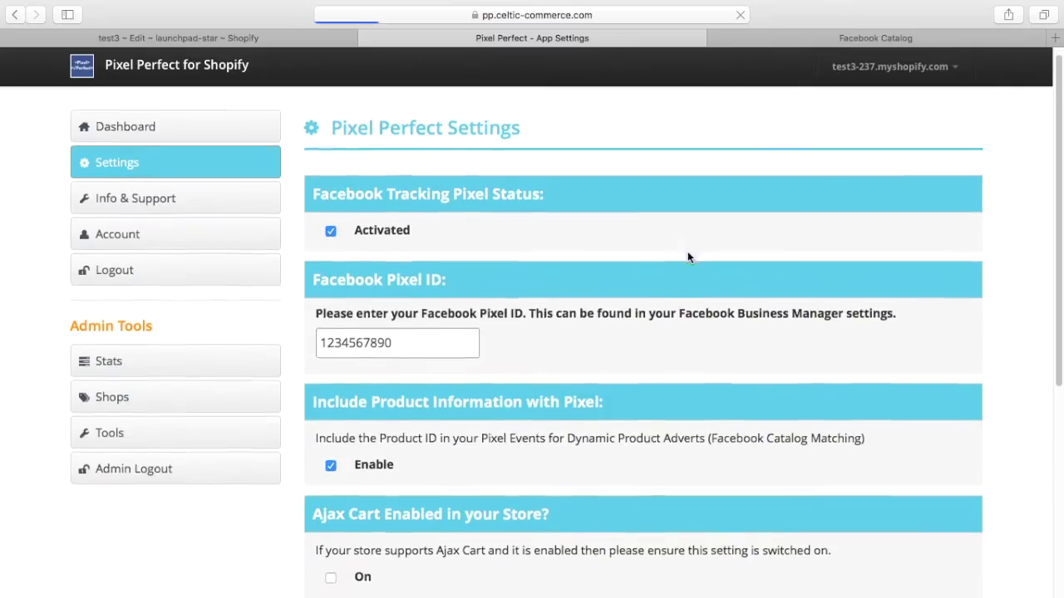
scroll(686, 254, "down", 3)
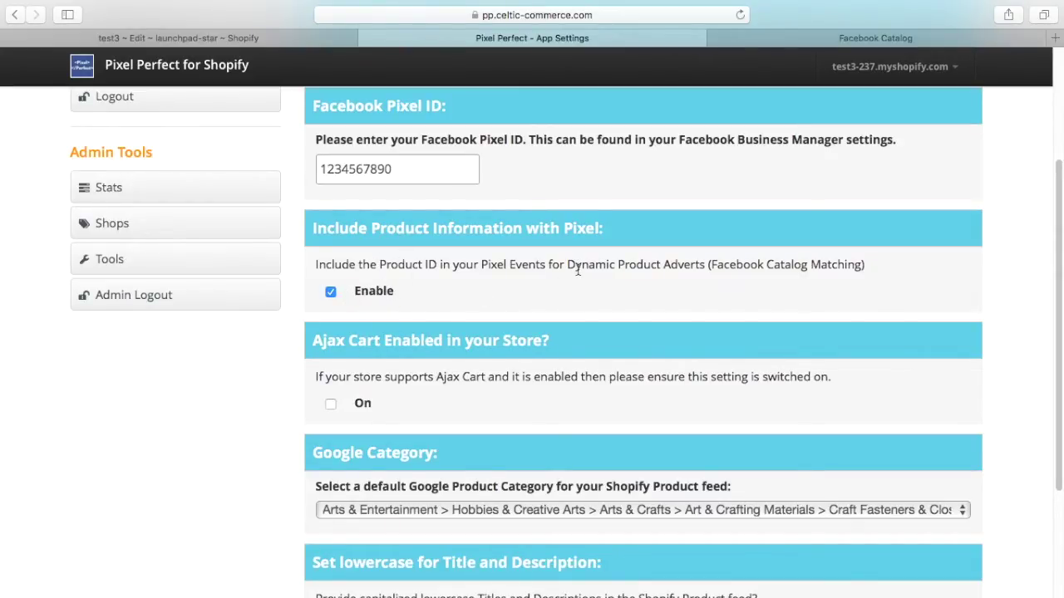
left_click(786, 39)
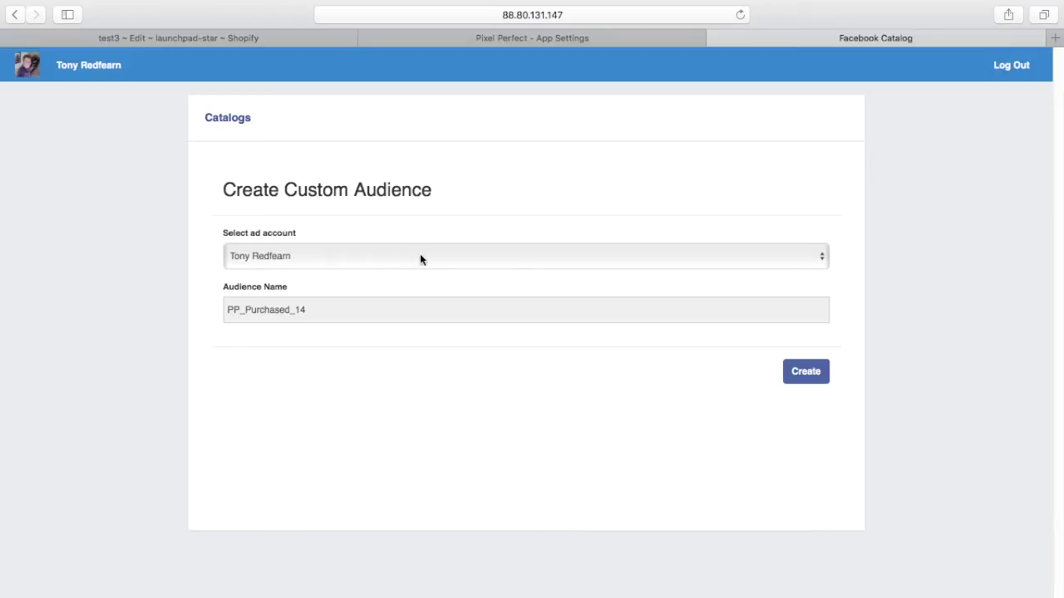
Keep the current ad account and create the custom audience PP_Purchased_14.
left_click(820, 259)
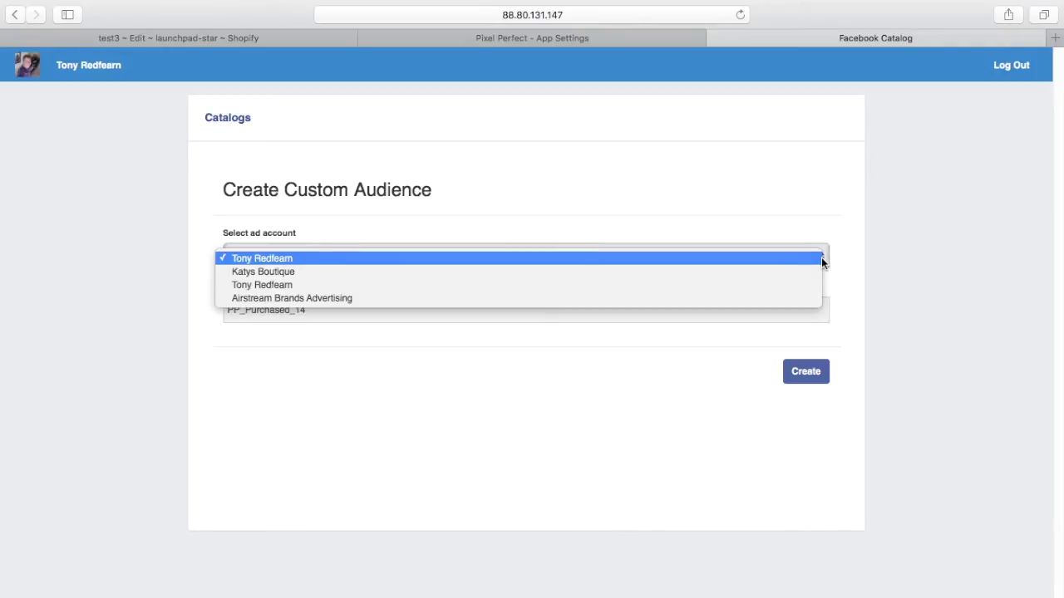
left_click(755, 154)
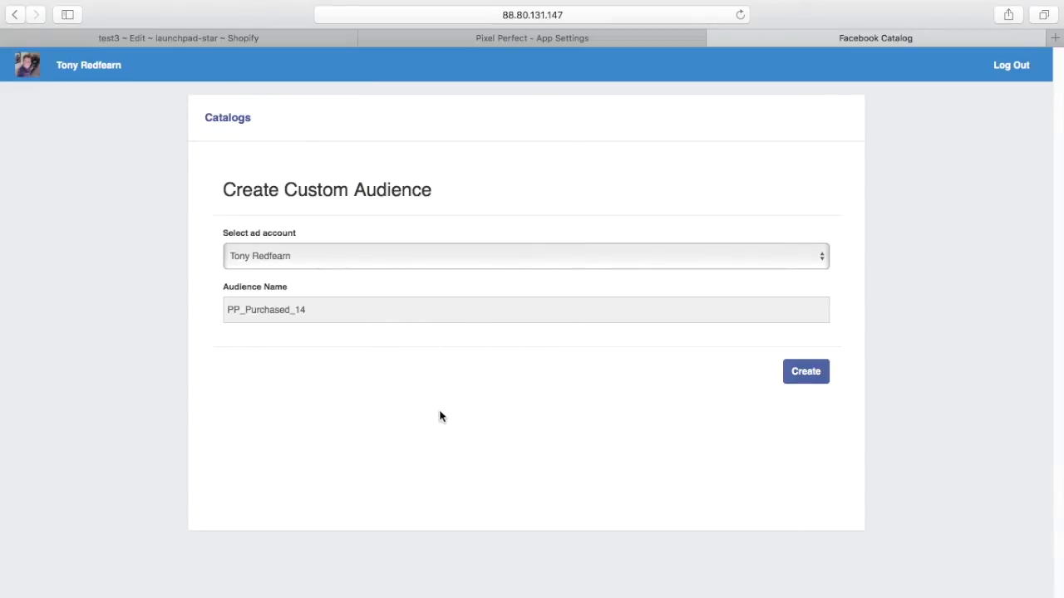
left_click(794, 377)
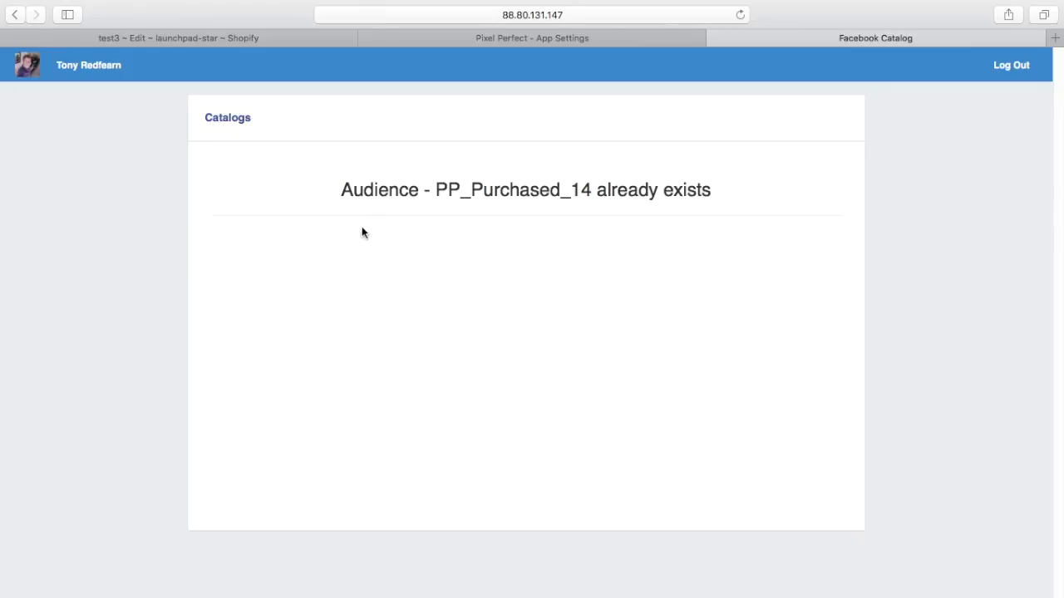
Close the Facebook Catalog and check Pixel Perfect settings: pixel activated, Pixel ID entered, product information enabled.
left_click(718, 38)
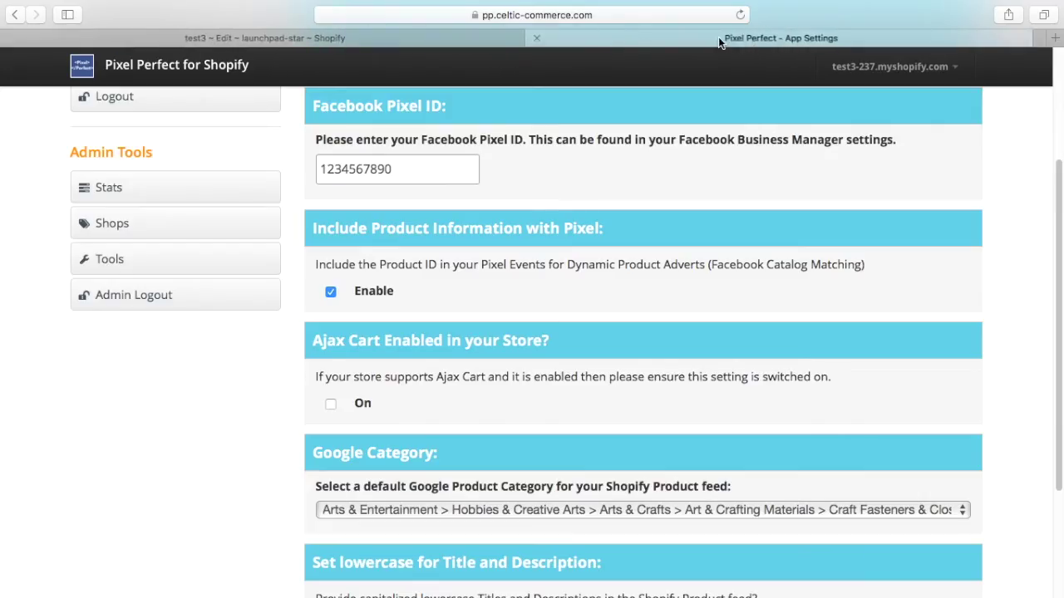
scroll(579, 285, "up", 2)
scroll(579, 292, "up", 2)
scroll(580, 291, "down", 5)
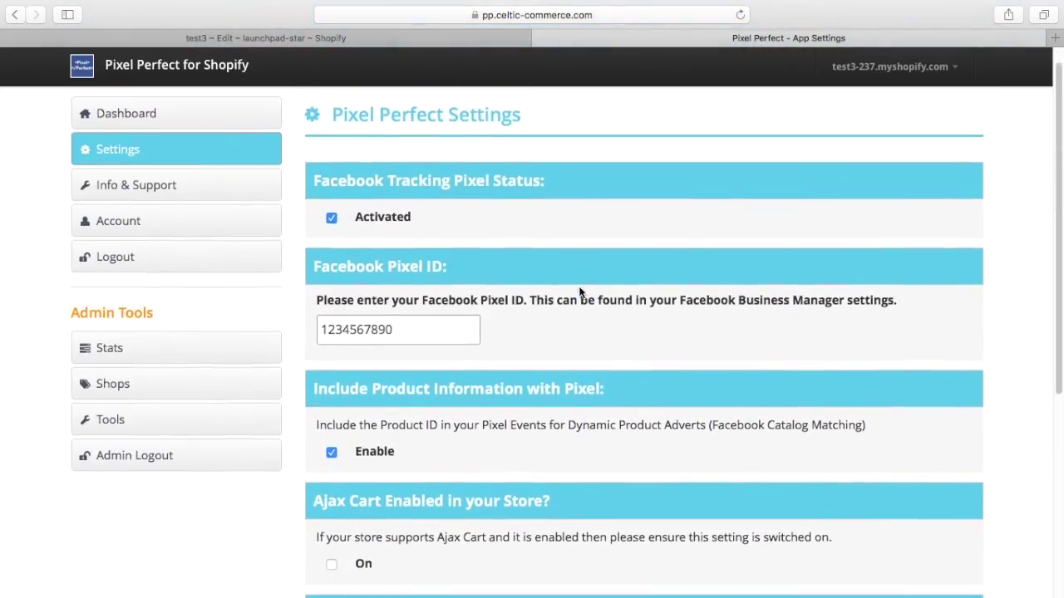
scroll(580, 292, "up", 5)
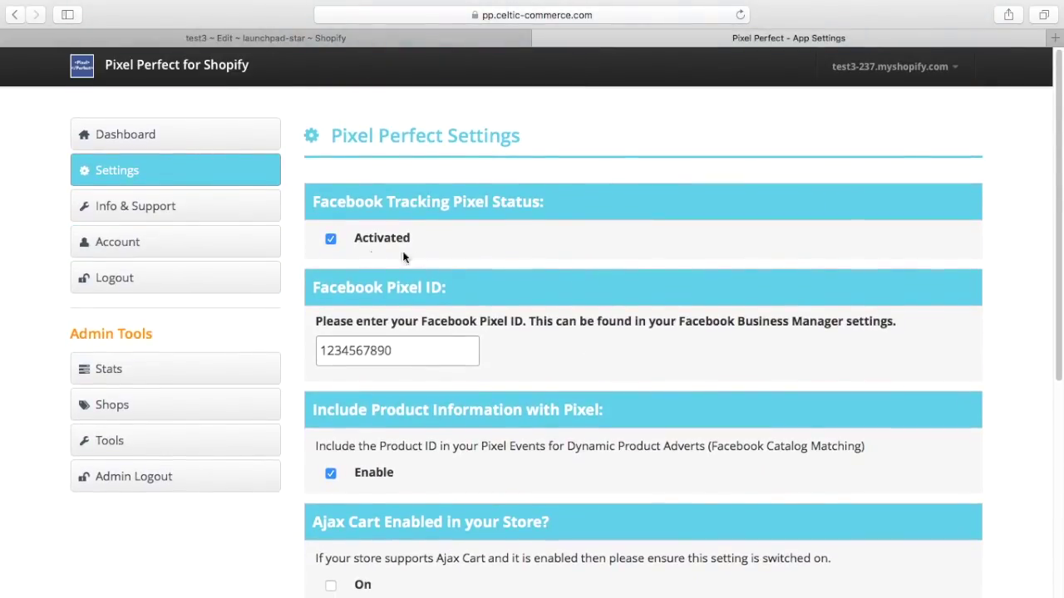
scroll(577, 292, "down", 3)
scroll(577, 293, "down", 3)
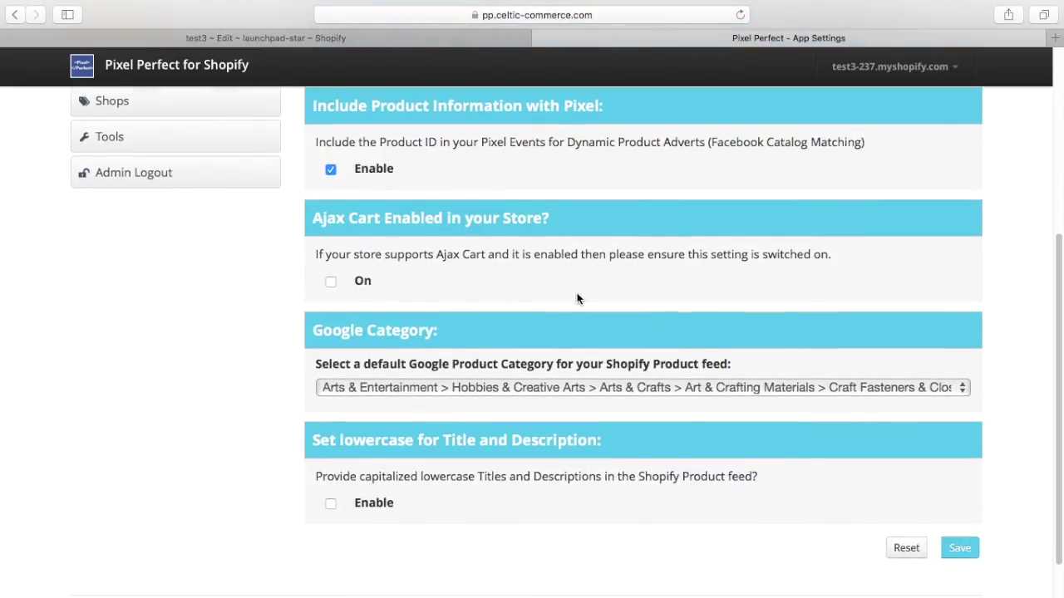
scroll(577, 293, "up", 5)
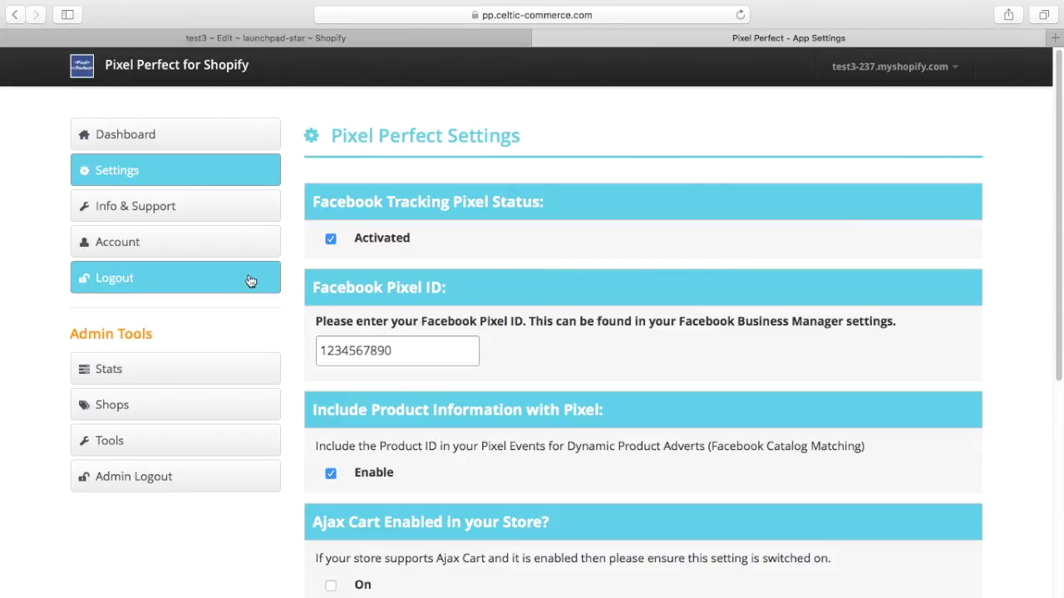
scroll(609, 391, "down", 5)
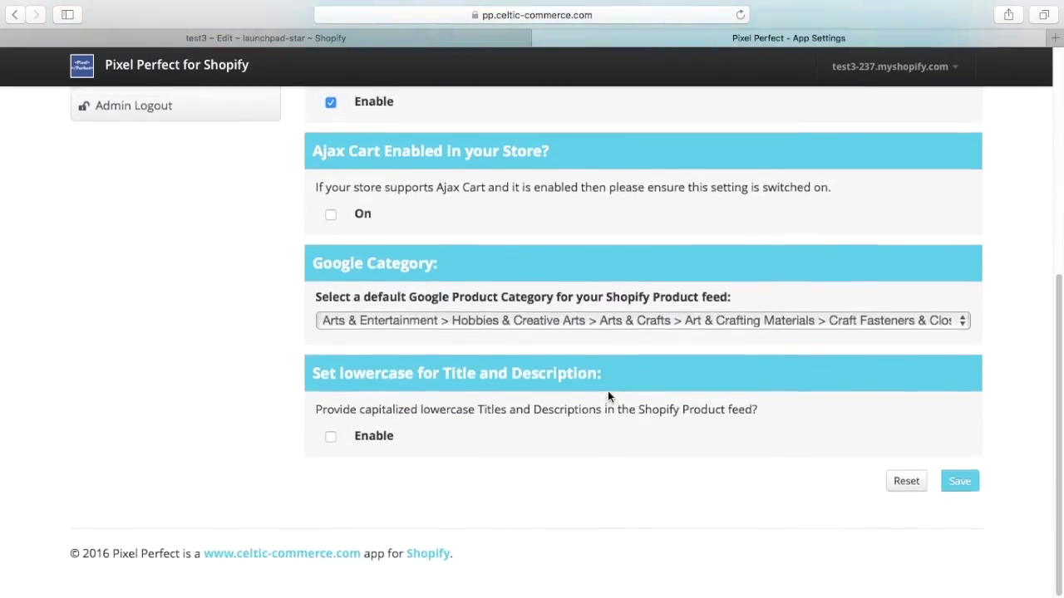
scroll(609, 392, "up", 5)
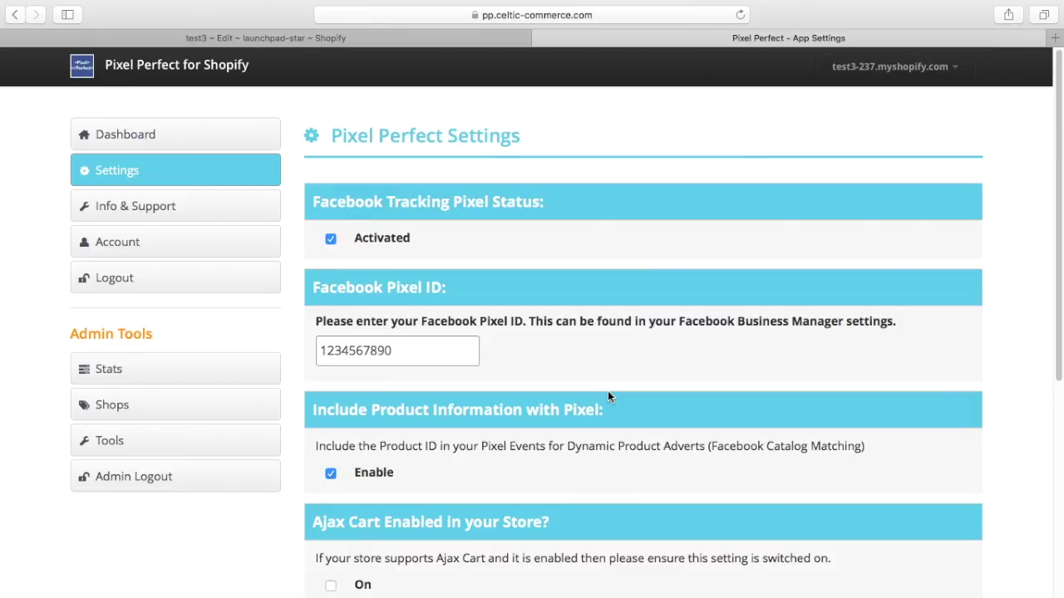